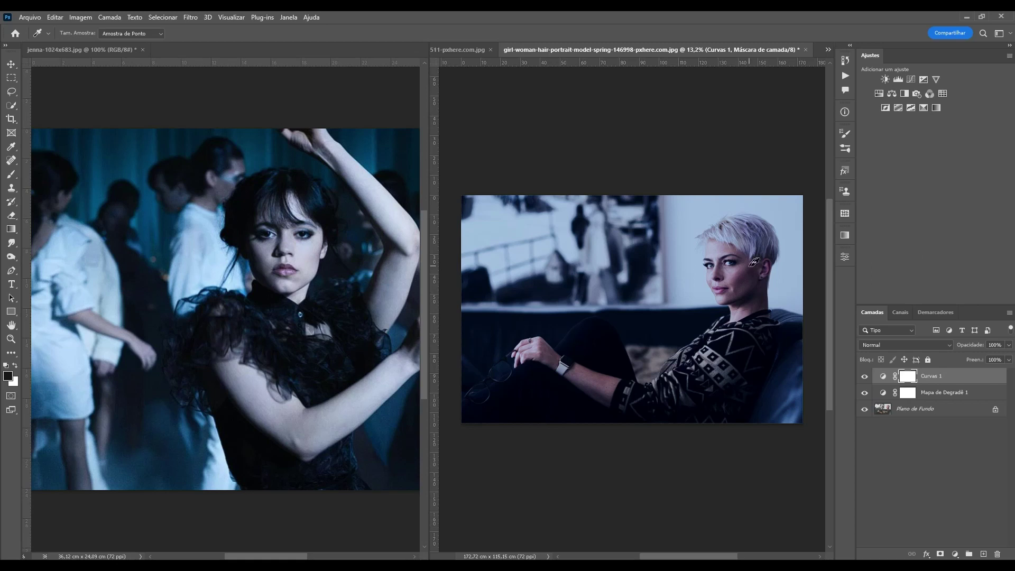
# - Compare the greenhouse and gothic portraits with and without their grading, then show the reference photo
pyautogui.click(646, 335)
pyautogui.keyDown('alt'); pyautogui.click(864, 423); pyautogui.keyUp('alt')
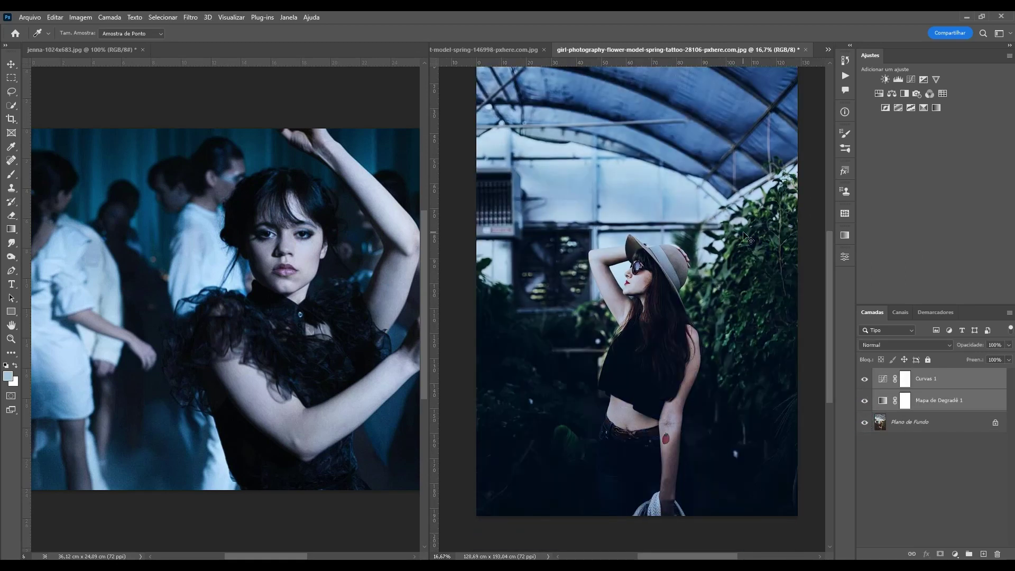
pyautogui.hotkey('ctrl', 'Tab')
pyautogui.hotkey('ctrl', 'Tab')
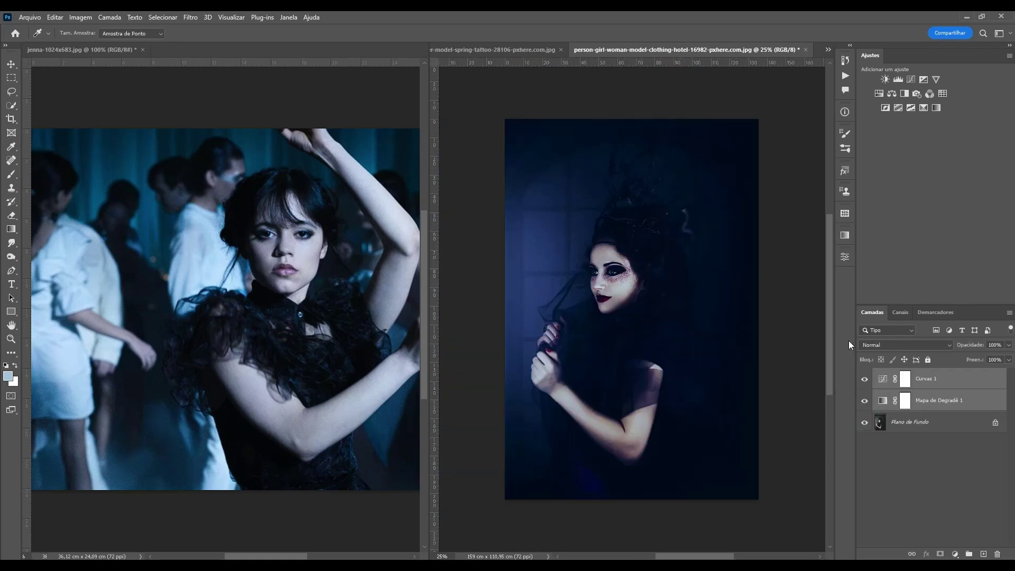
pyautogui.moveTo(661, 287); pyautogui.dragTo(690, 284)
pyautogui.keyDown('alt'); pyautogui.click(865, 422); pyautogui.keyUp('alt')
pyautogui.keyDown('alt'); pyautogui.click(865, 423); pyautogui.keyUp('alt')
pyautogui.click(79, 49)
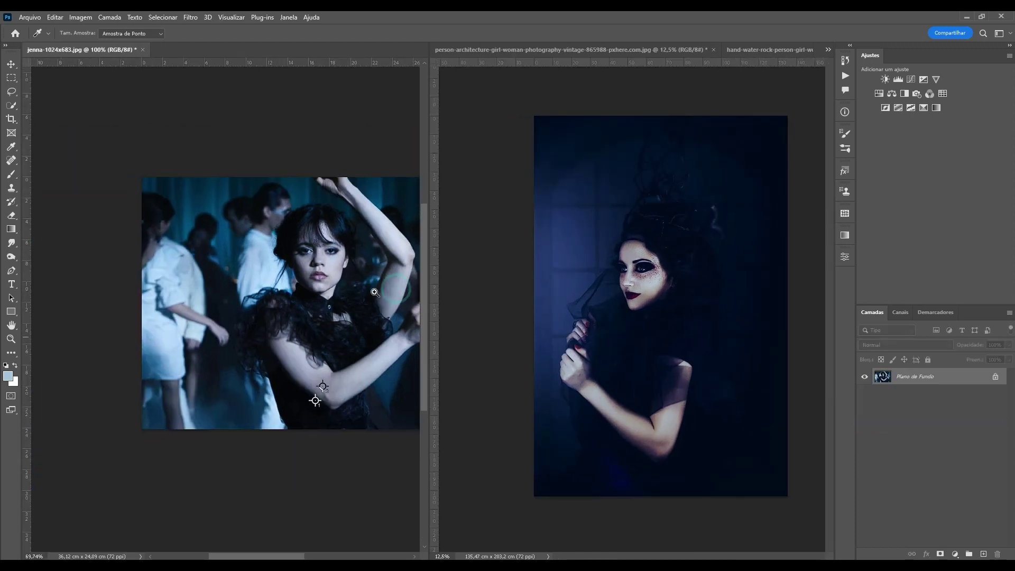
pyautogui.scroll(2, 320, 312)
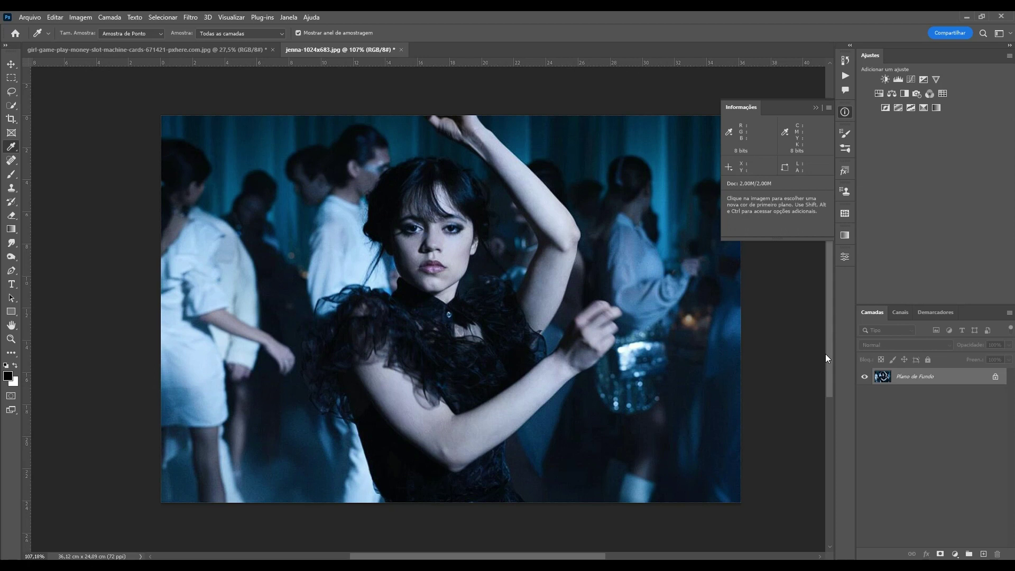
# - Add a Levels layer on the reference, preview shadow clipping, then reset the black input to 0
pyautogui.click(815, 107)
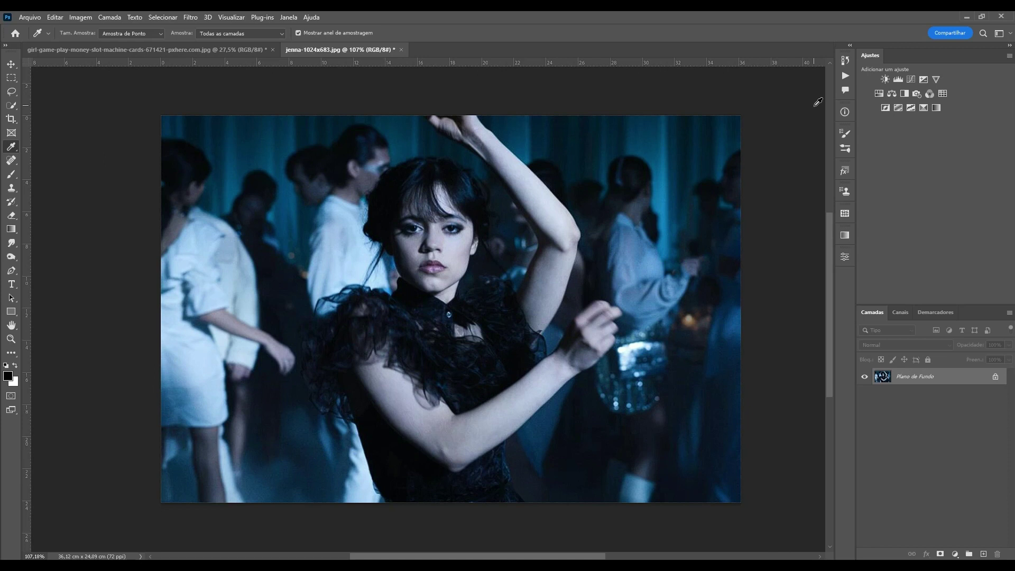
pyautogui.click(898, 80)
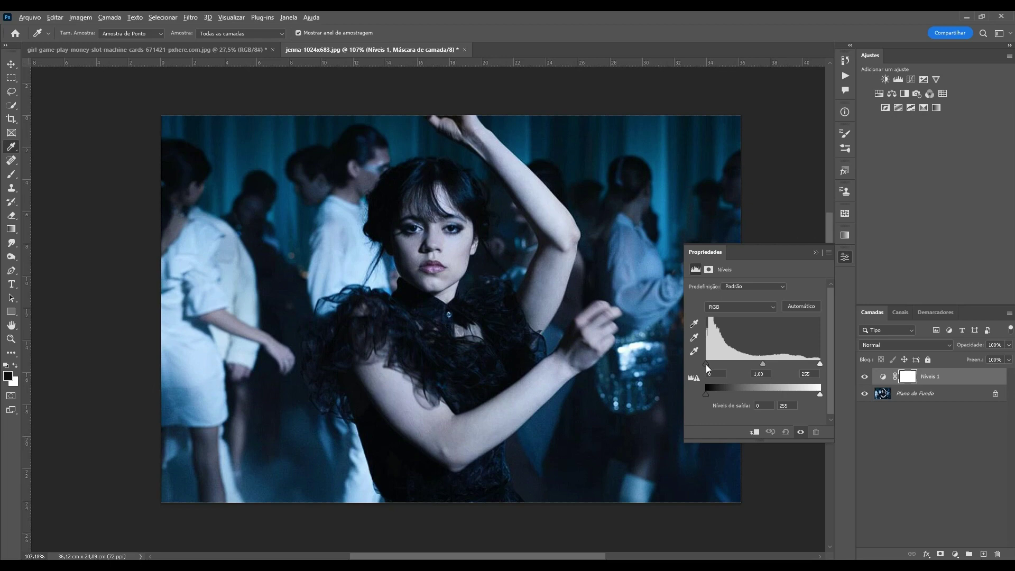
pyautogui.moveTo(707, 364); pyautogui.dragTo(709, 364)
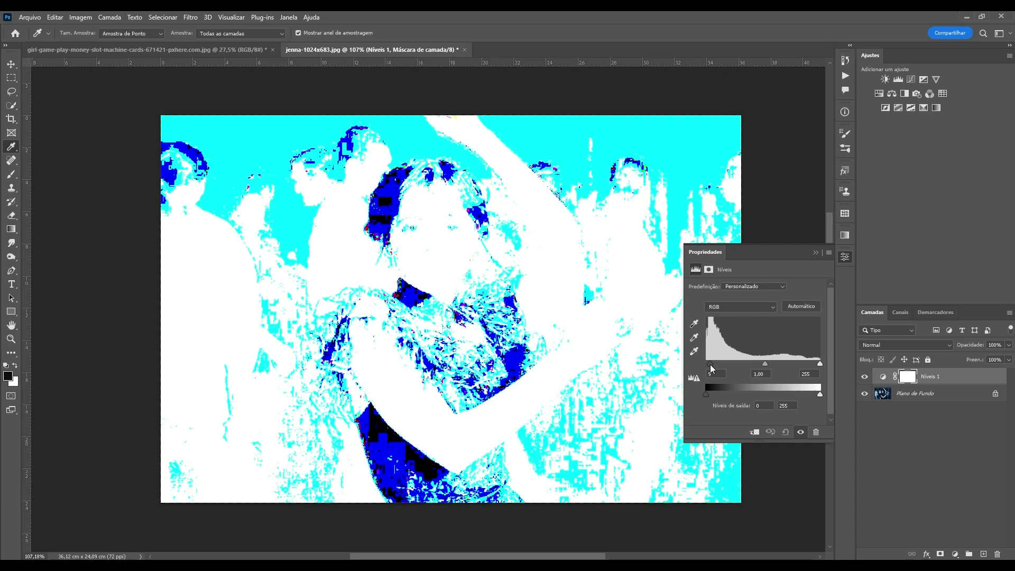
pyautogui.moveTo(709, 364); pyautogui.dragTo(703, 366)
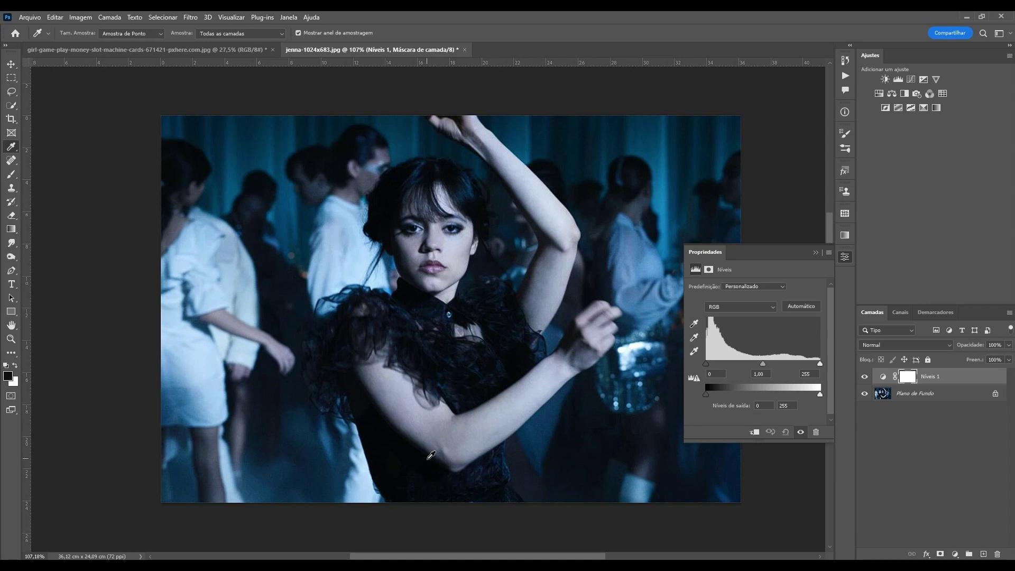
# - Place samplers on the near-black shadow and 238/249/255 highlight, nudging the Levels white point
pyautogui.click(427, 458)
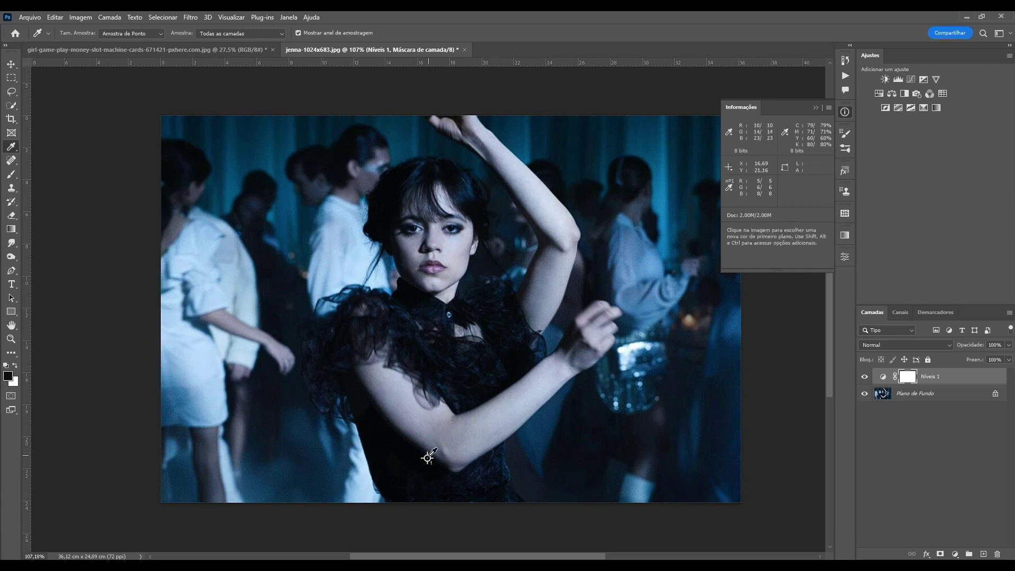
pyautogui.doubleClick(883, 378)
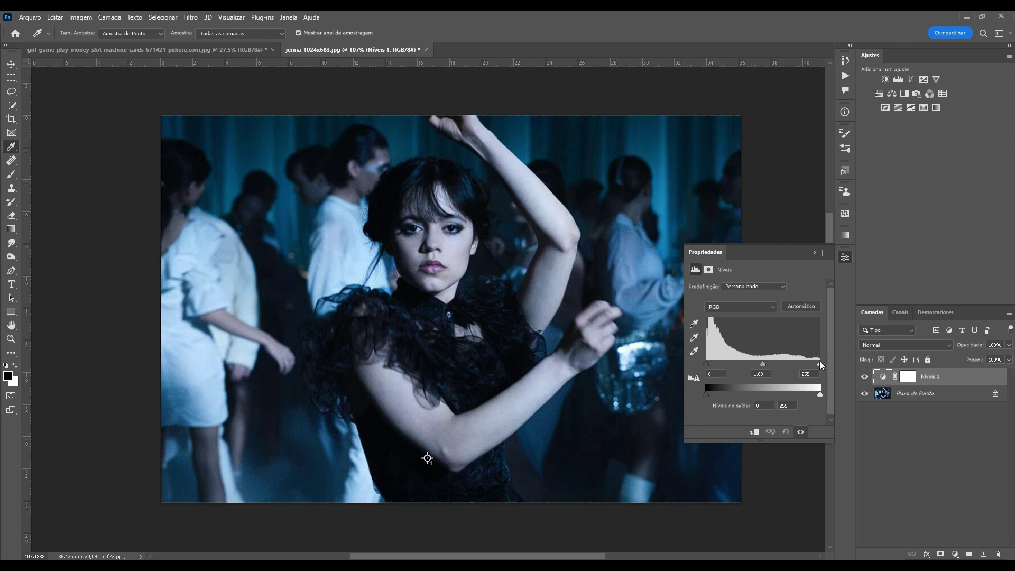
pyautogui.moveTo(819, 363)
pyautogui.mouseDown()
pyautogui.moveTo(788, 372)
pyautogui.moveTo(817, 365)
pyautogui.mouseUp()
pyautogui.keyDown('shift'); pyautogui.click(629, 348); pyautogui.keyUp('shift')
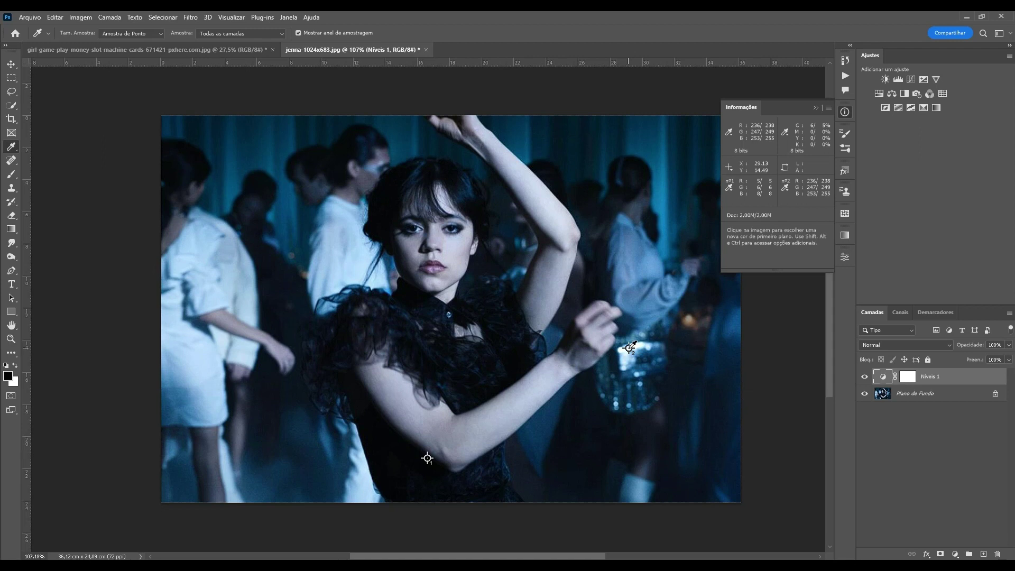
pyautogui.click(952, 397)
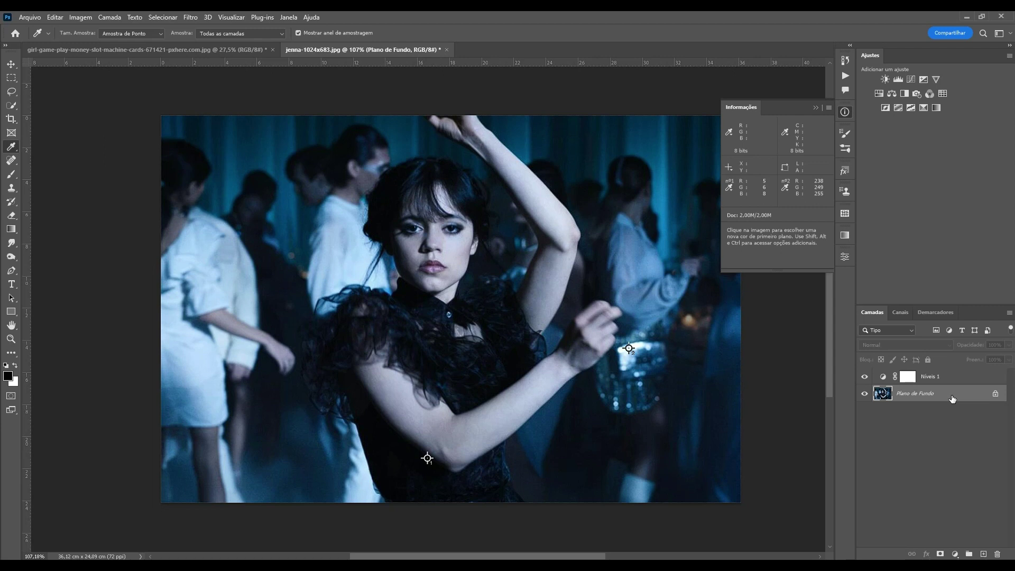
# - Add a 50% grey fill layer blended in Difference mode, then a Threshold adjustment layer
pyautogui.press('alt')
pyautogui.keyDown('alt'); pyautogui.click(983, 555); pyautogui.keyUp('alt')
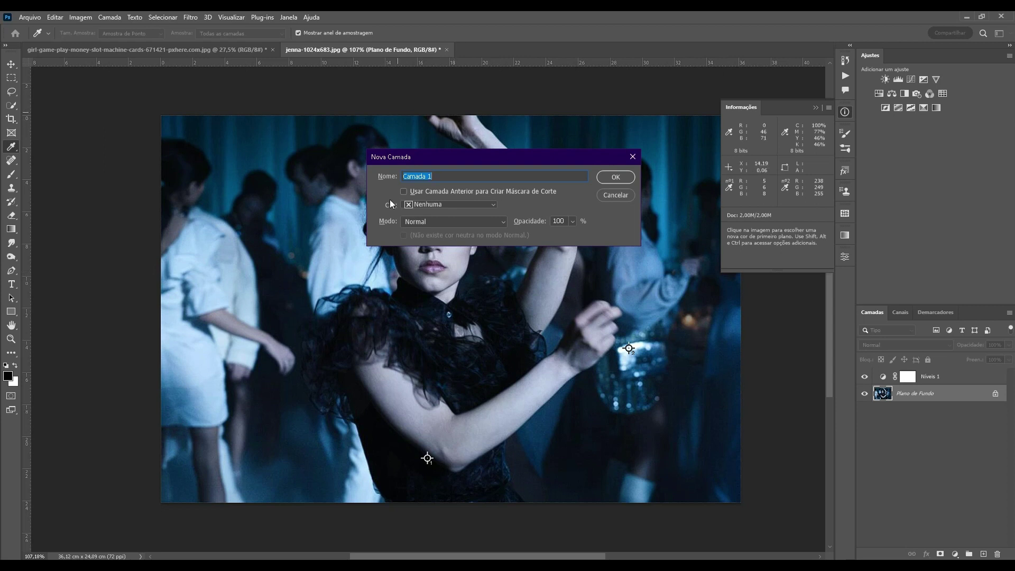
pyautogui.click(499, 223)
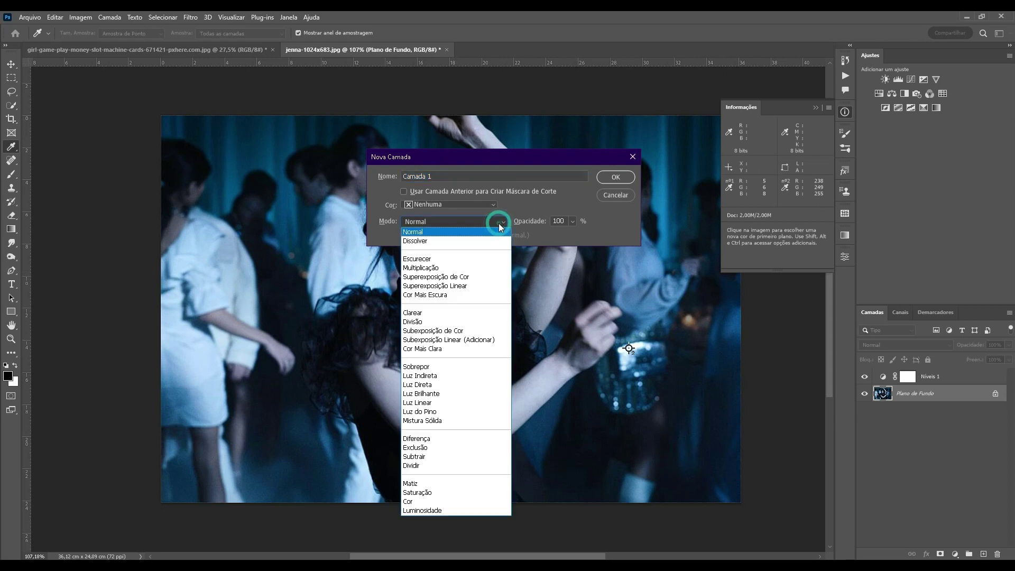
pyautogui.click(428, 367)
pyautogui.click(403, 235)
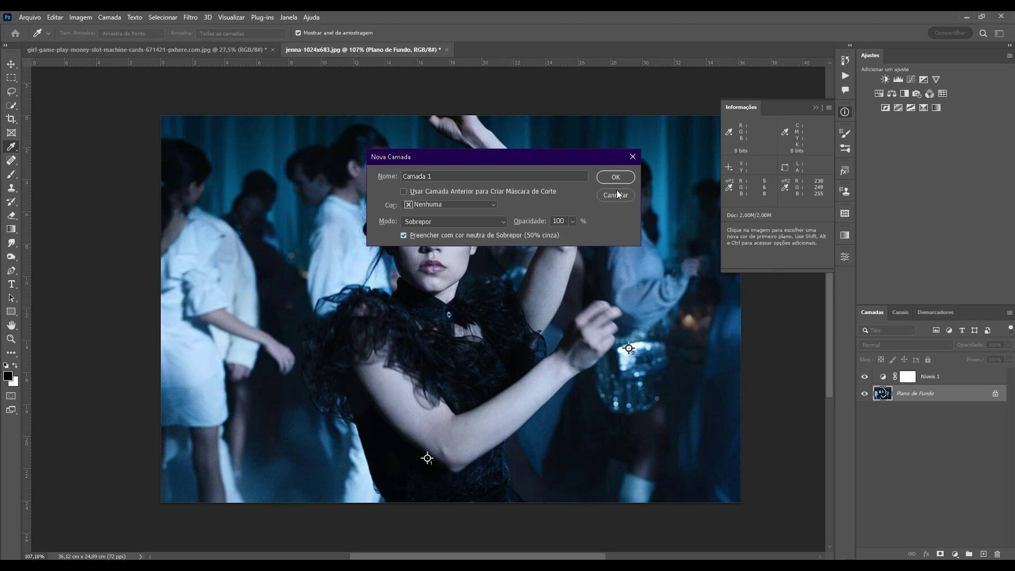
pyautogui.click(616, 176)
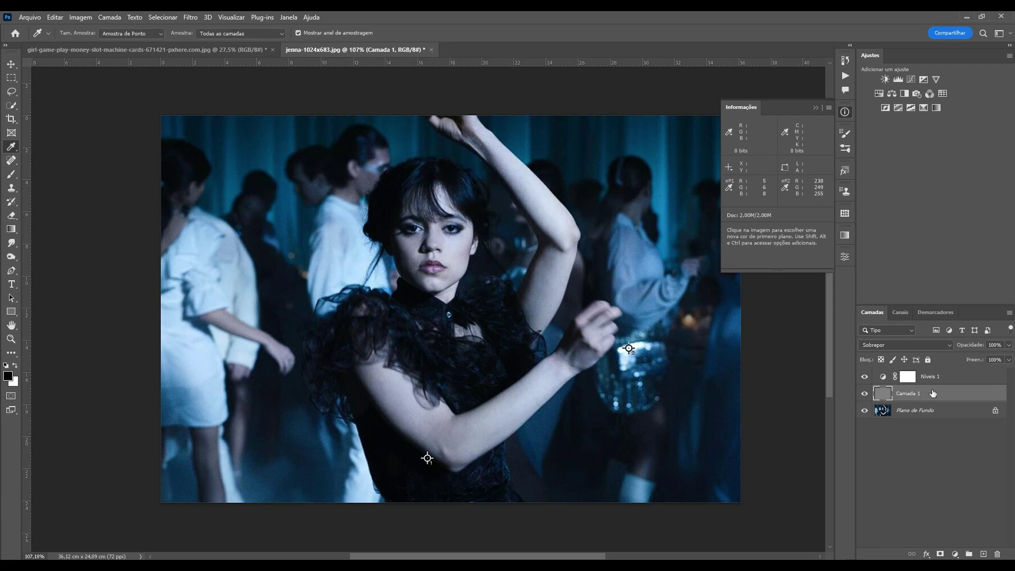
pyautogui.click(893, 345)
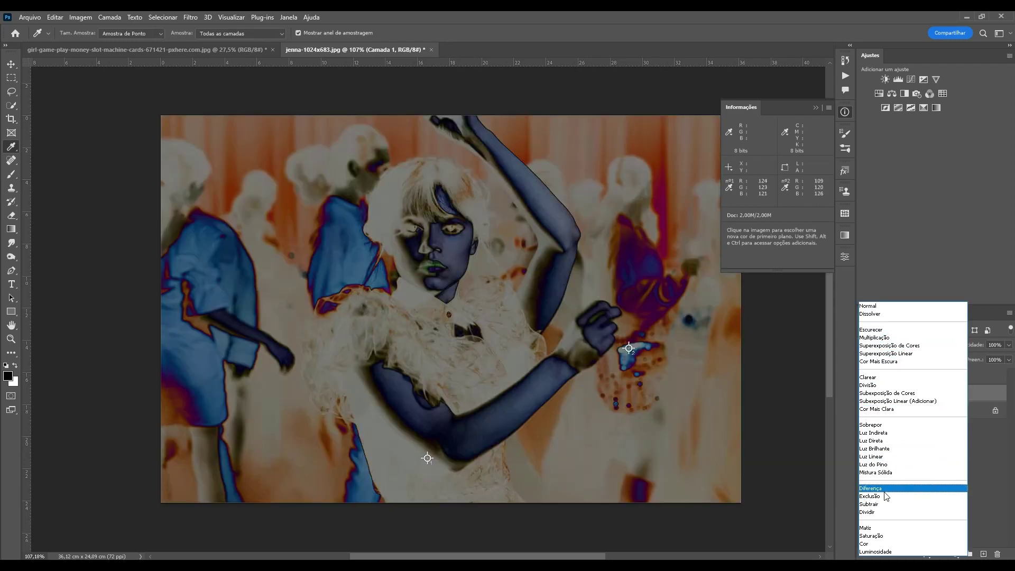
pyautogui.click(884, 488)
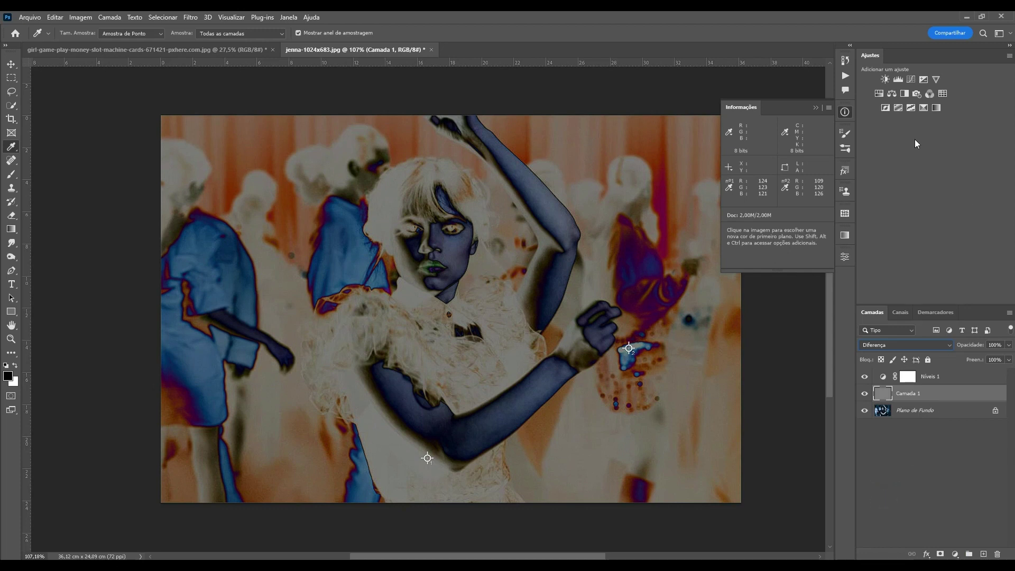
pyautogui.click(909, 108)
# - Lower the Threshold and place a third sampler on a neutral forearm spot (127/134/153)
pyautogui.moveTo(754, 344); pyautogui.dragTo(696, 348)
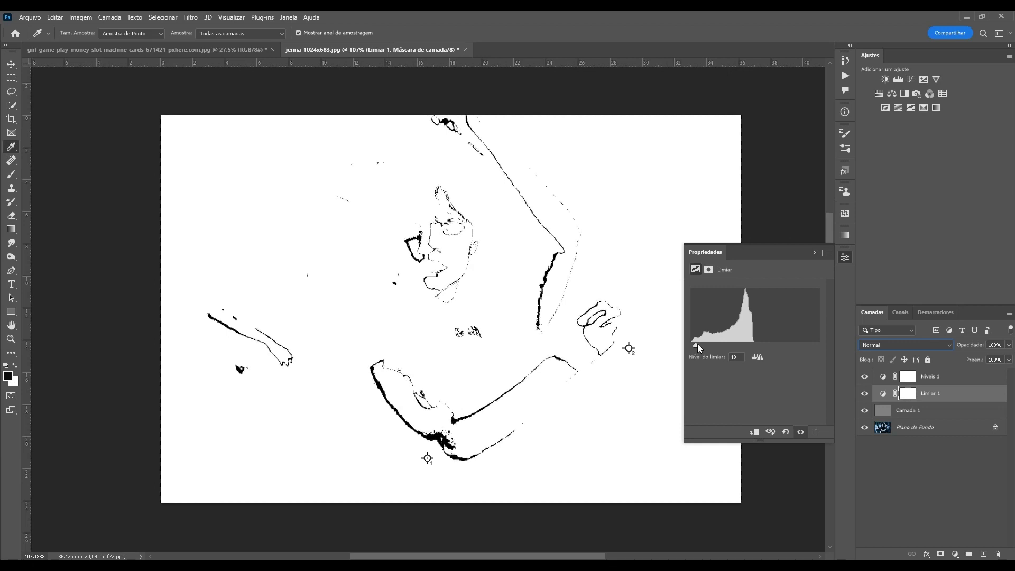
pyautogui.moveTo(441, 447); pyautogui.dragTo(517, 445)
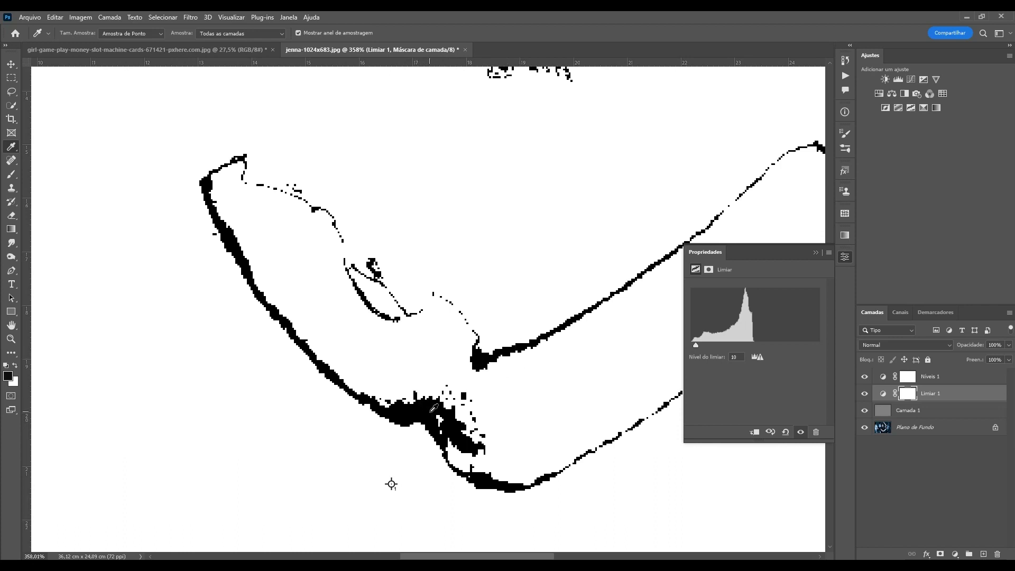
pyautogui.click(882, 381)
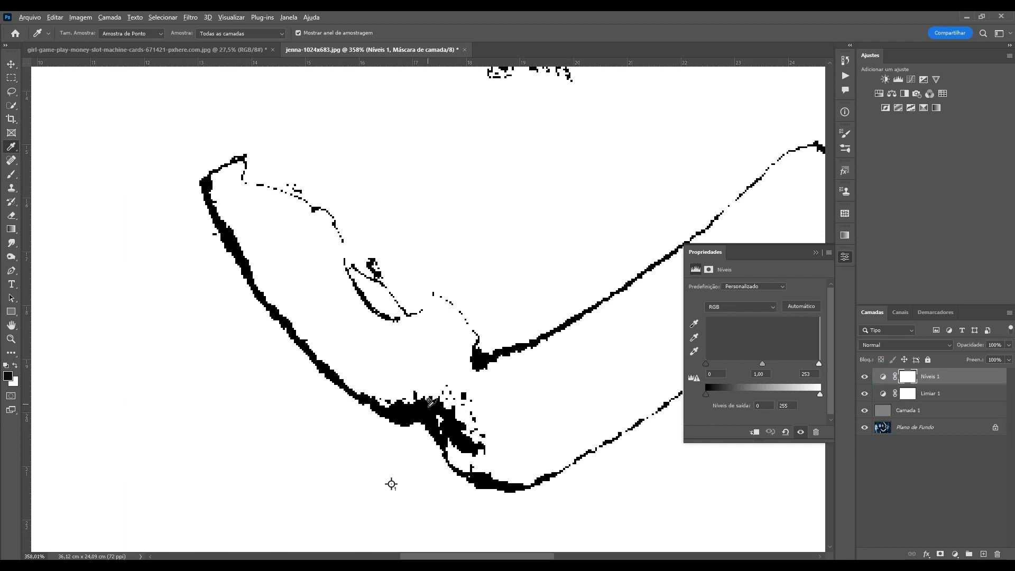
pyautogui.keyDown('shift'); pyautogui.click(429, 412); pyautogui.keyUp('shift')
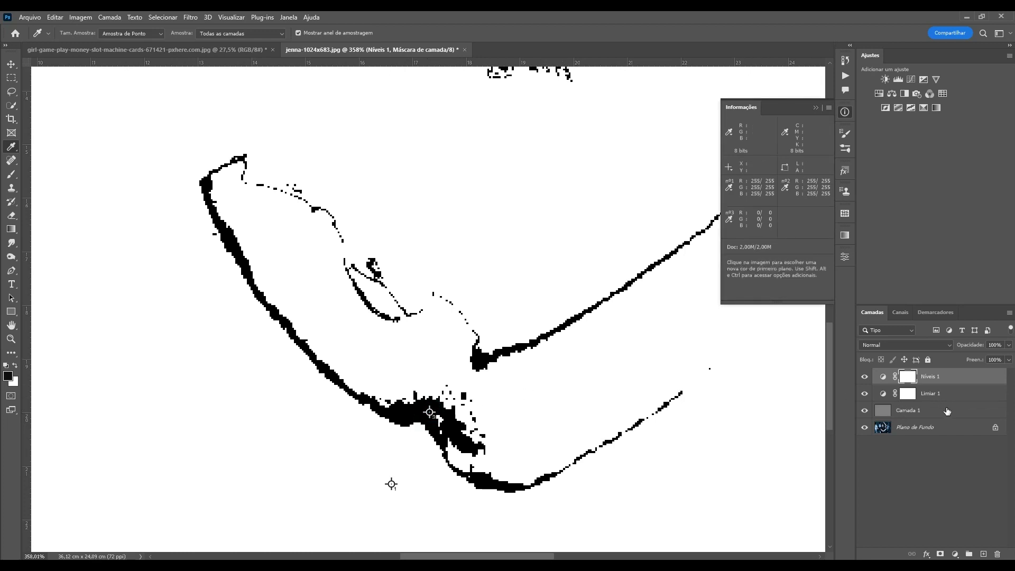
# - Delete the Levels, Threshold and grey helper layers and return the view to 100%
pyautogui.keyDown('shift'); pyautogui.click(933, 411); pyautogui.keyUp('shift')
pyautogui.moveTo(931, 410); pyautogui.dragTo(1000, 554)
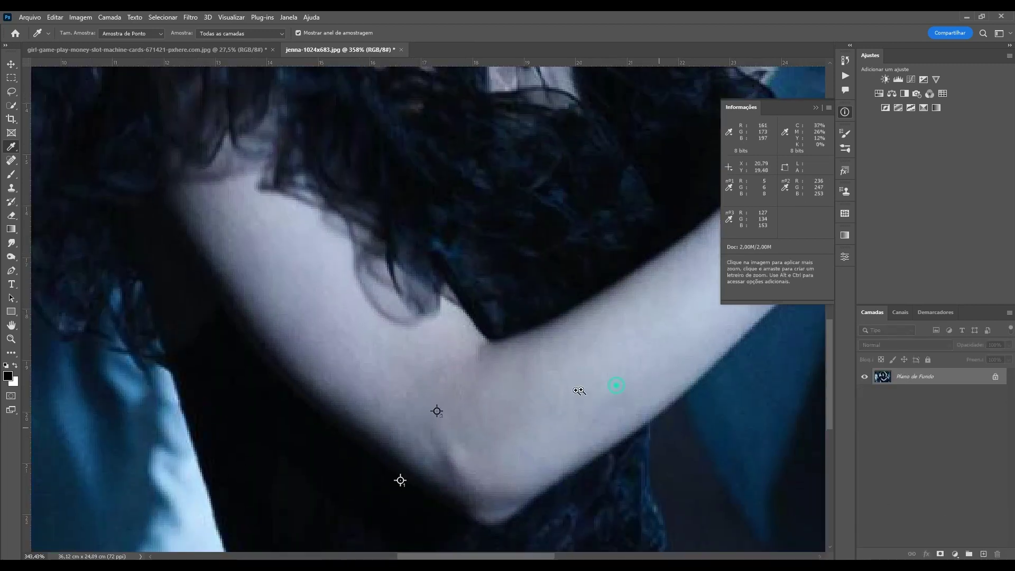
pyautogui.hotkey('ctrl', '1')
pyautogui.moveTo(458, 386); pyautogui.dragTo(415, 385)
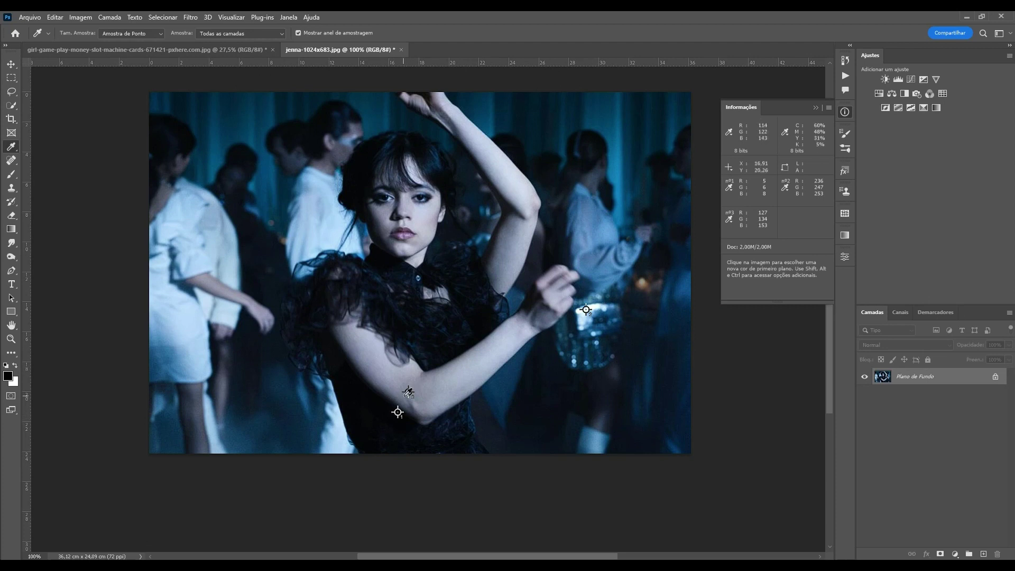
pyautogui.moveTo(442, 351); pyautogui.dragTo(428, 376)
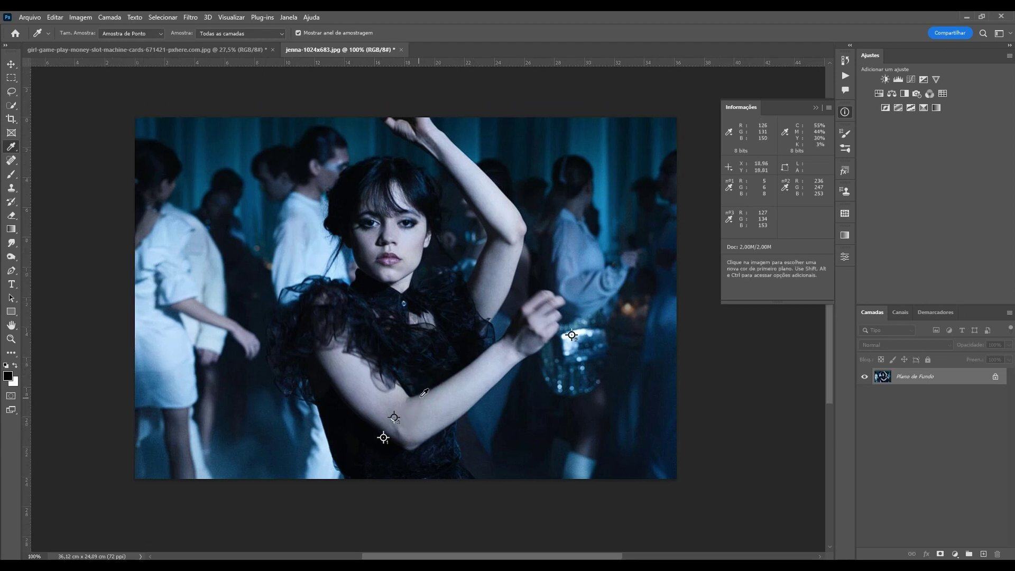
# - In Save for Web, reduce the palette to 5 colours and bring up the colour table menu
pyautogui.click(34, 18)
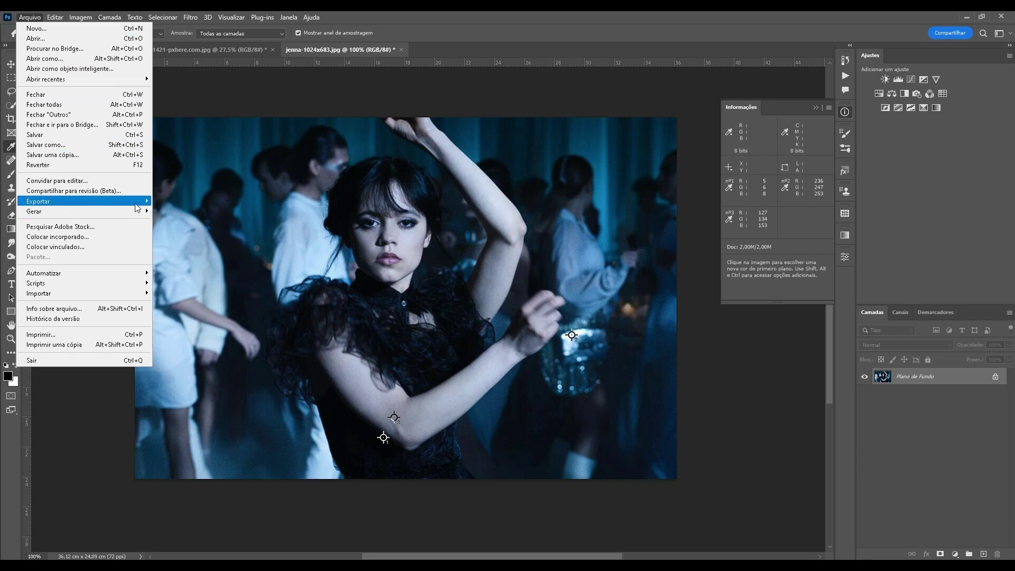
pyautogui.click(235, 243)
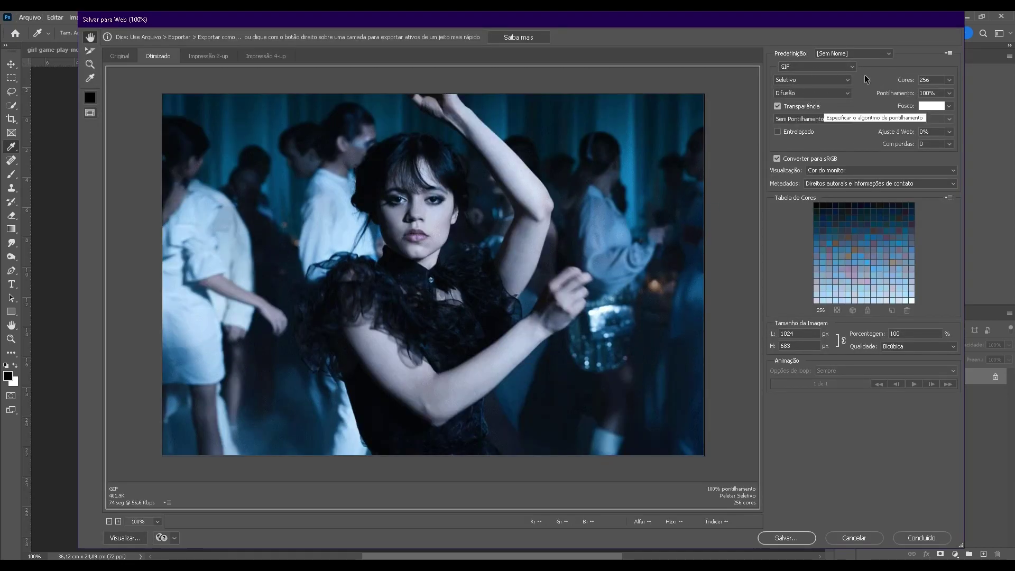
pyautogui.doubleClick(939, 79)
pyautogui.write('5')
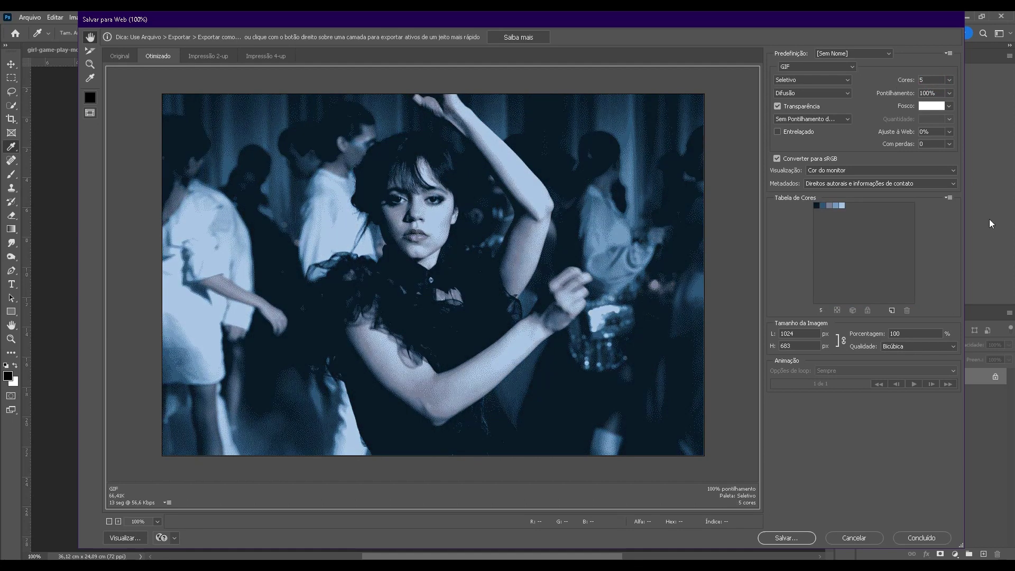
pyautogui.click(950, 199)
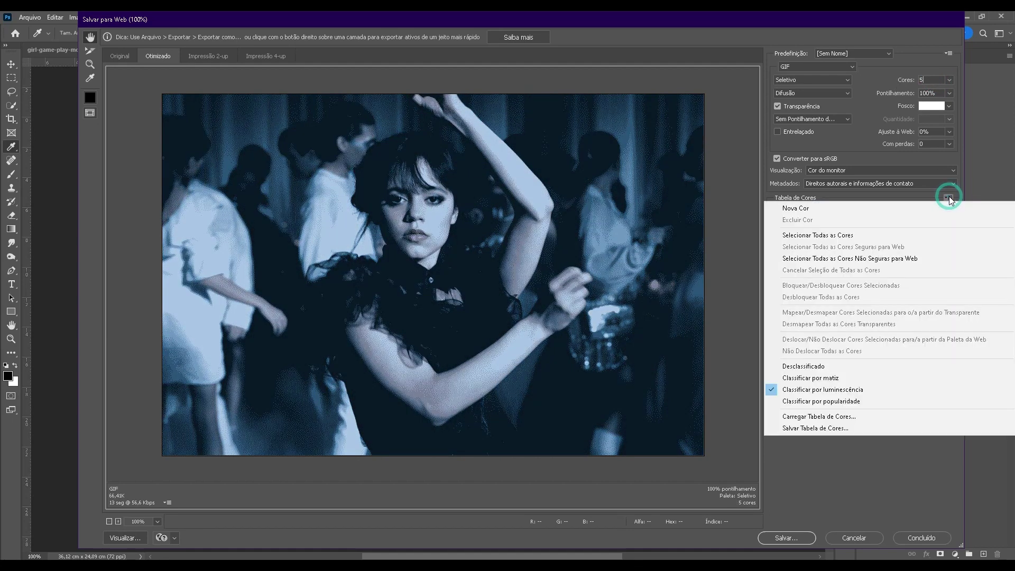
pyautogui.click(861, 391)
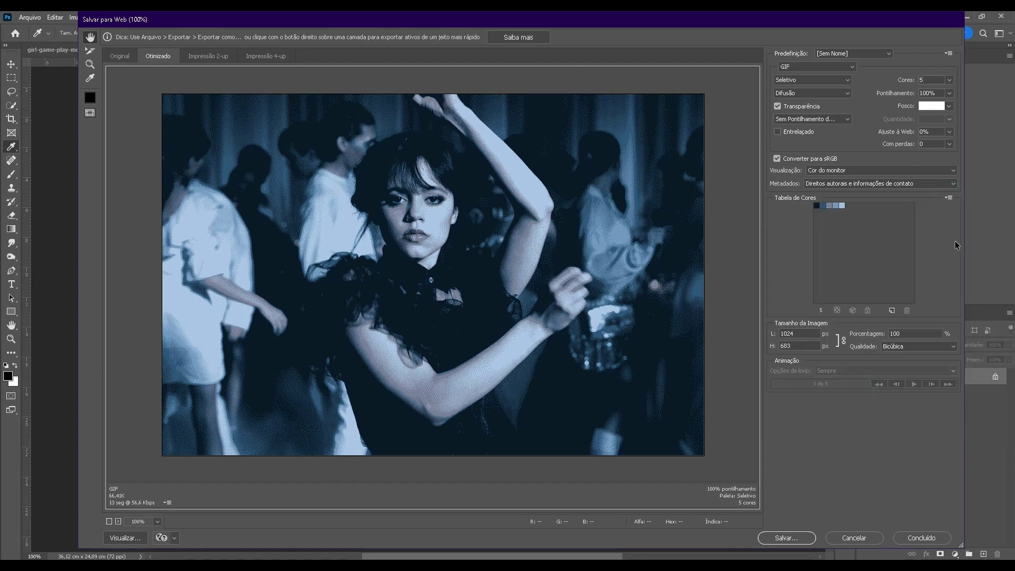
pyautogui.click(950, 198)
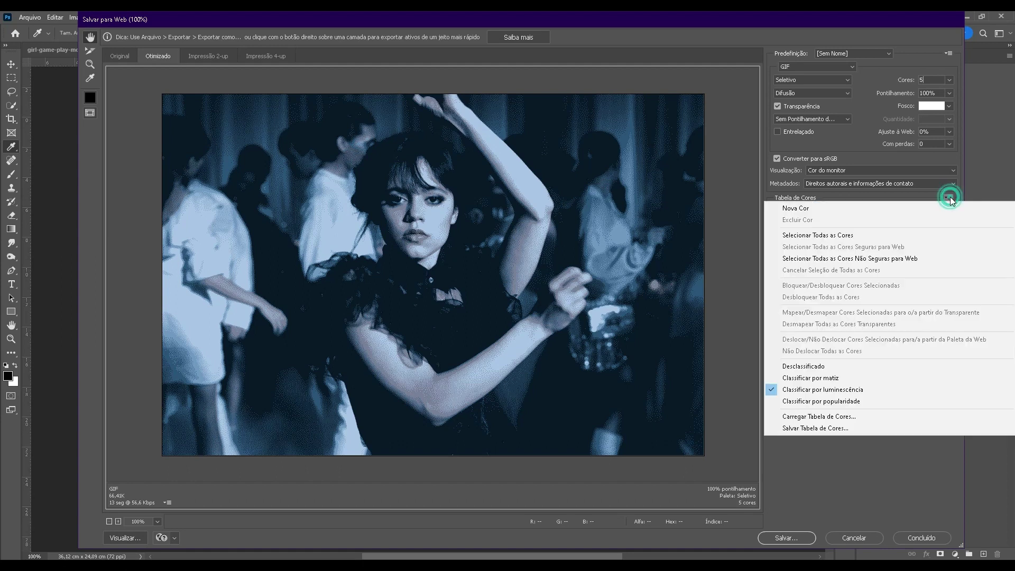
# - Save the colour table as tabela.act in the Imagens > referencia folder
pyautogui.click(836, 430)
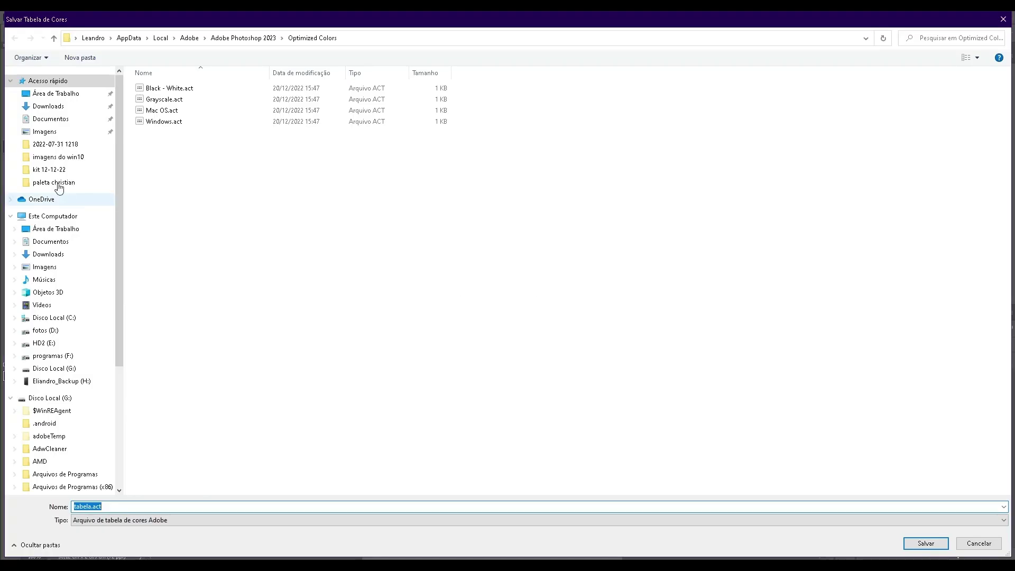
pyautogui.click(58, 131)
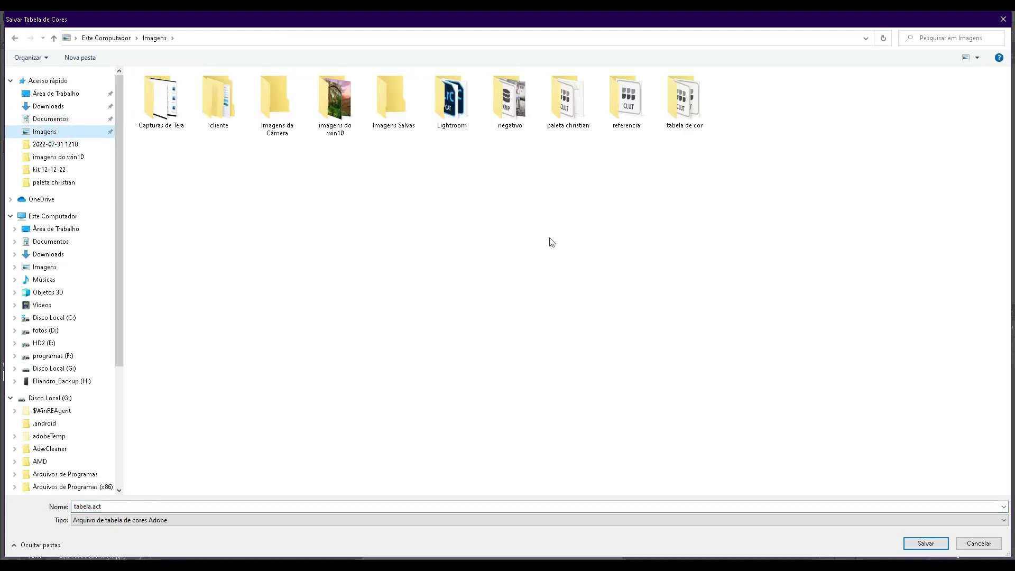
pyautogui.click(628, 107)
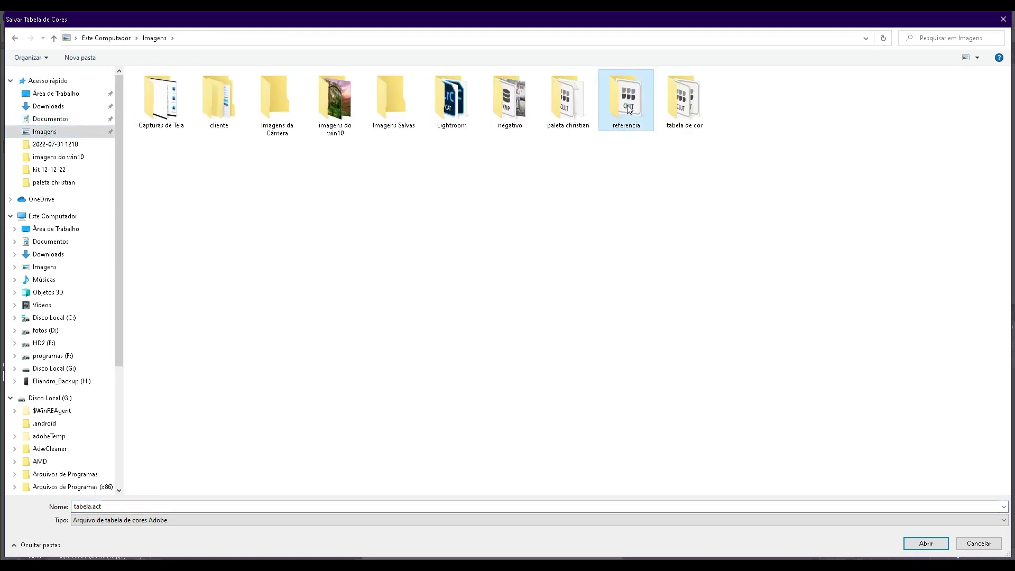
pyautogui.doubleClick(628, 107)
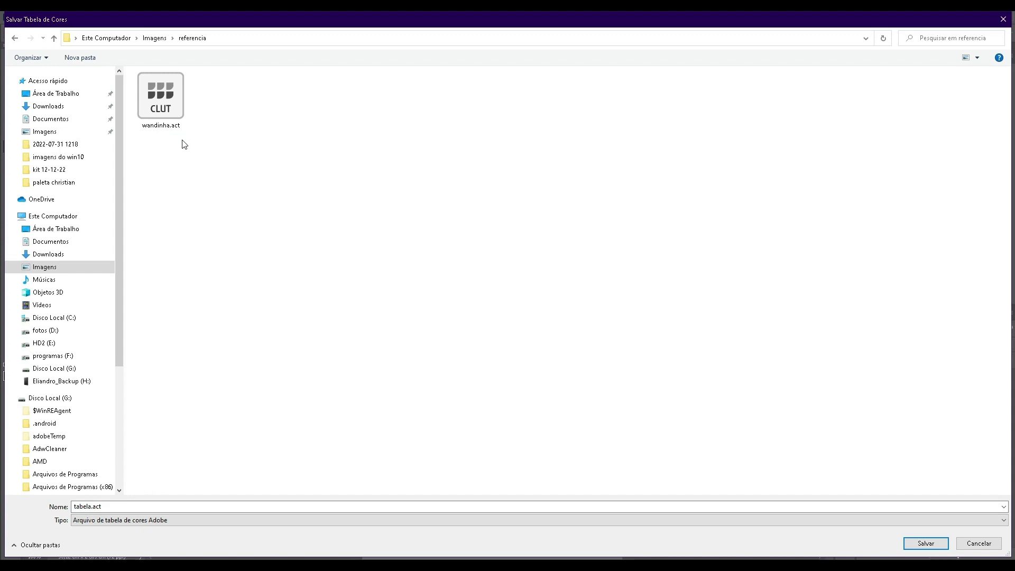
pyautogui.click(976, 544)
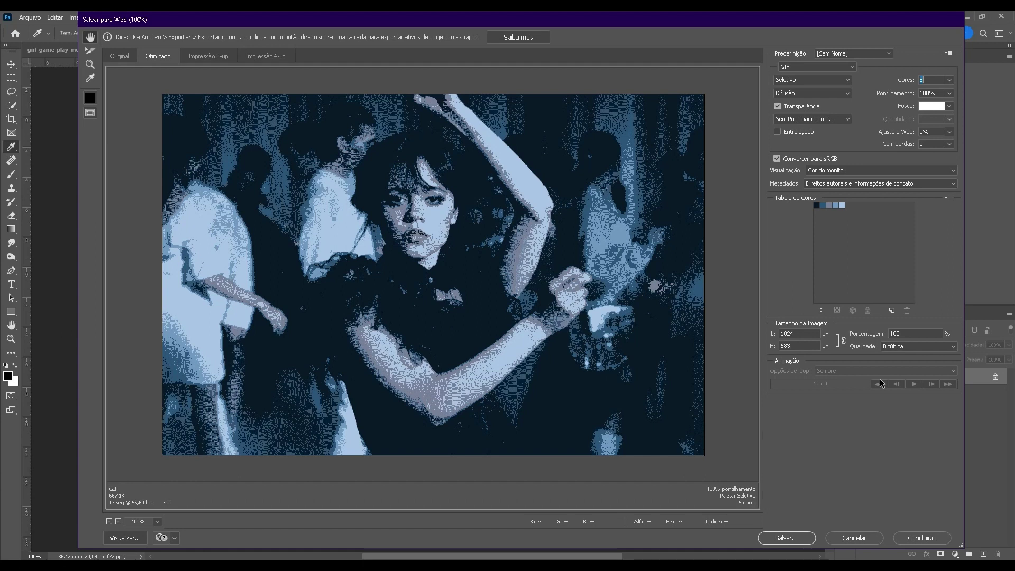
pyautogui.press('super+shift+s')
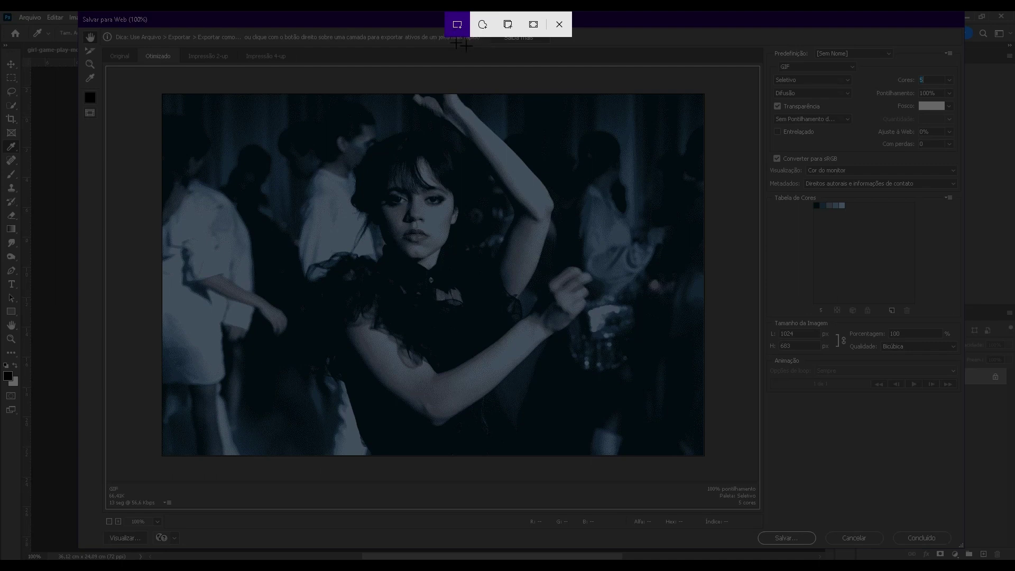
# - Screenshot the five palette swatches and cancel Save for Web without exporting
pyautogui.moveTo(808, 199); pyautogui.dragTo(851, 210)
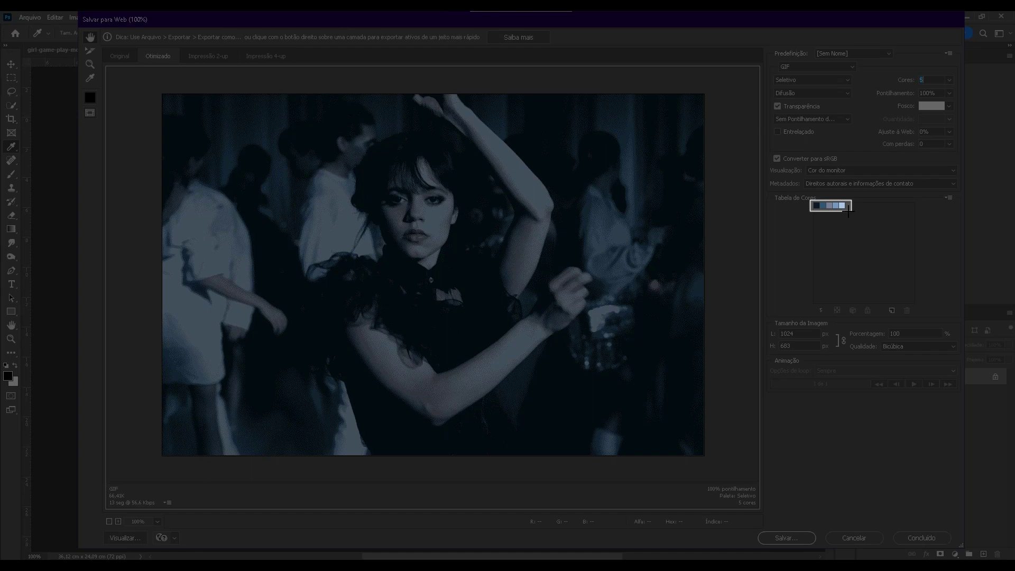
pyautogui.moveTo(851, 211); pyautogui.dragTo(851, 212)
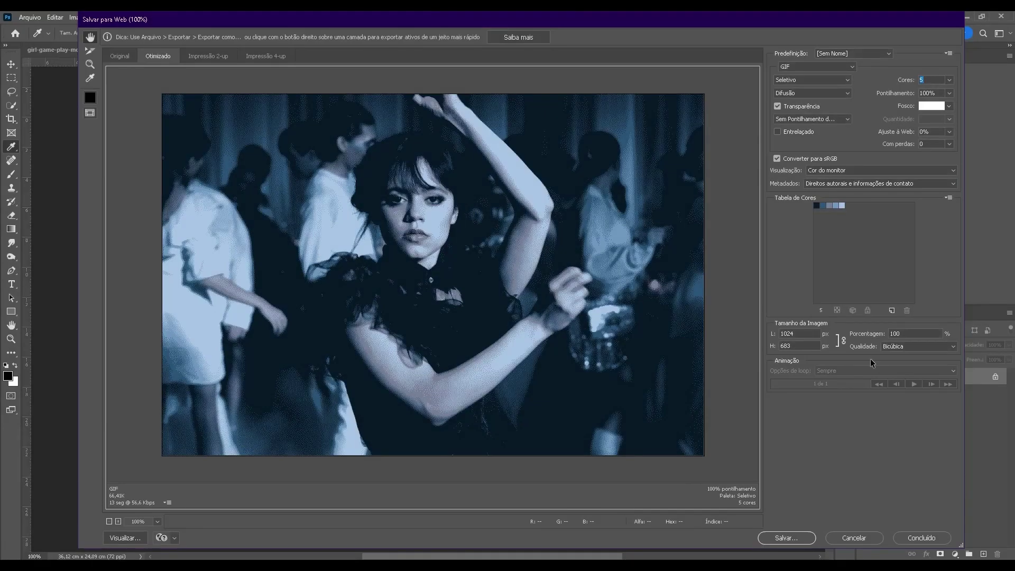
pyautogui.click(844, 539)
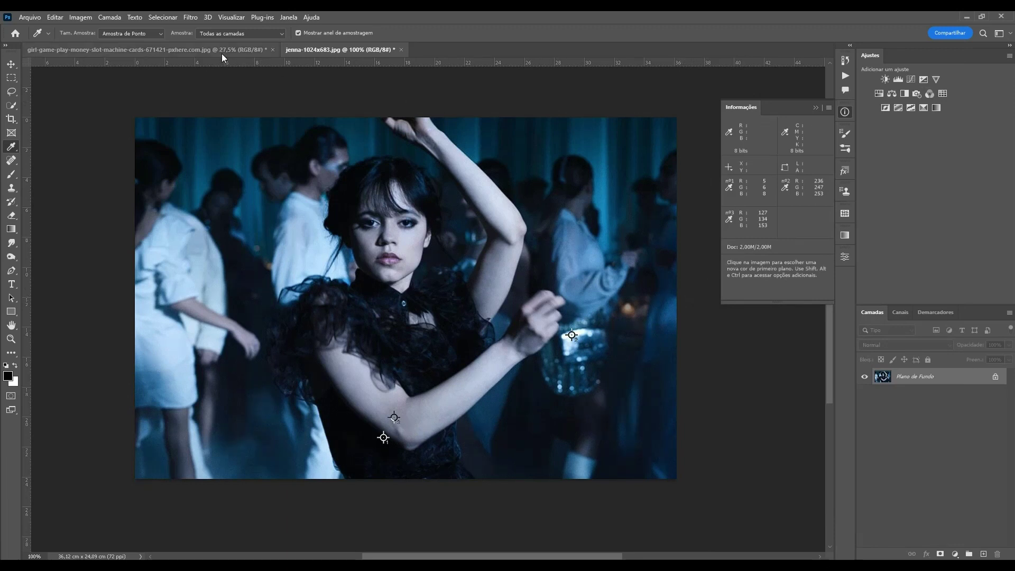
# - On the casino photo, add a new layer with the swatch strip enlarged at the top-right
pyautogui.click(221, 50)
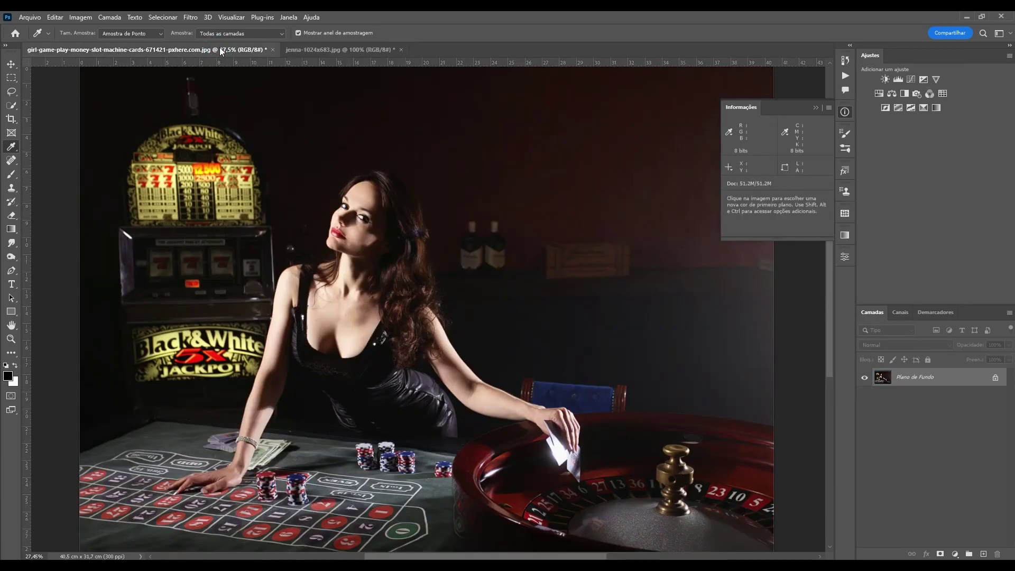
pyautogui.click(816, 107)
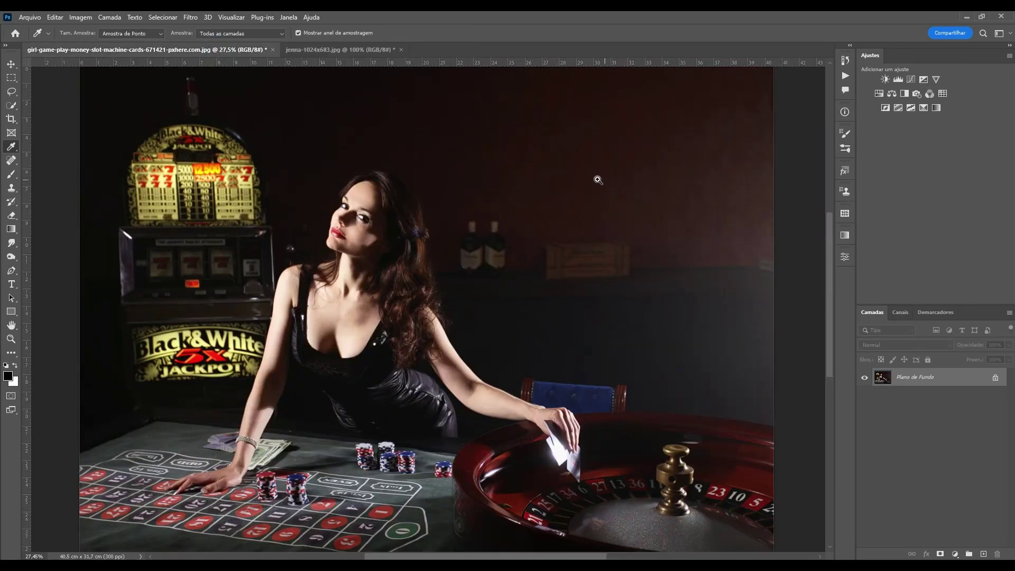
pyautogui.scroll(-3, 586, 180)
pyautogui.hotkey('ctrl', 'shift', 'alt', 'n')
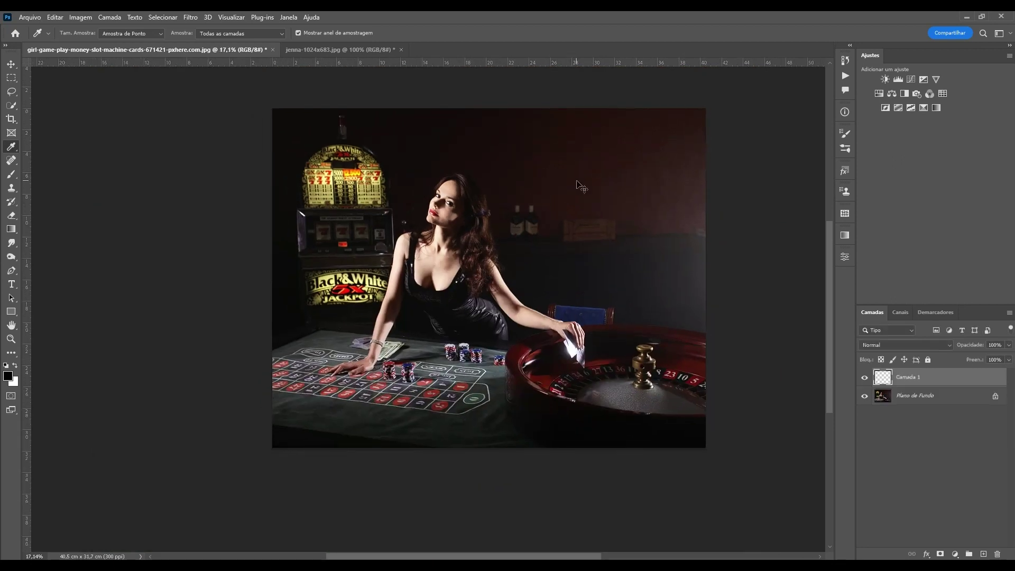
pyautogui.click(11, 64)
pyautogui.moveTo(27, 62)
pyautogui.mouseDown()
pyautogui.moveTo(621, 176)
pyautogui.moveTo(619, 162)
pyautogui.moveTo(422, 222)
pyautogui.mouseUp()
pyautogui.hotkey('ctrl', 't')
pyautogui.moveTo(609, 179)
pyautogui.mouseDown()
pyautogui.moveTo(667, 161)
pyautogui.moveTo(677, 141)
pyautogui.mouseUp()
pyautogui.click(566, 32)
# - Select and delete the grey backdrop around the swatches, leaving only the five colours
pyautogui.click(11, 78)
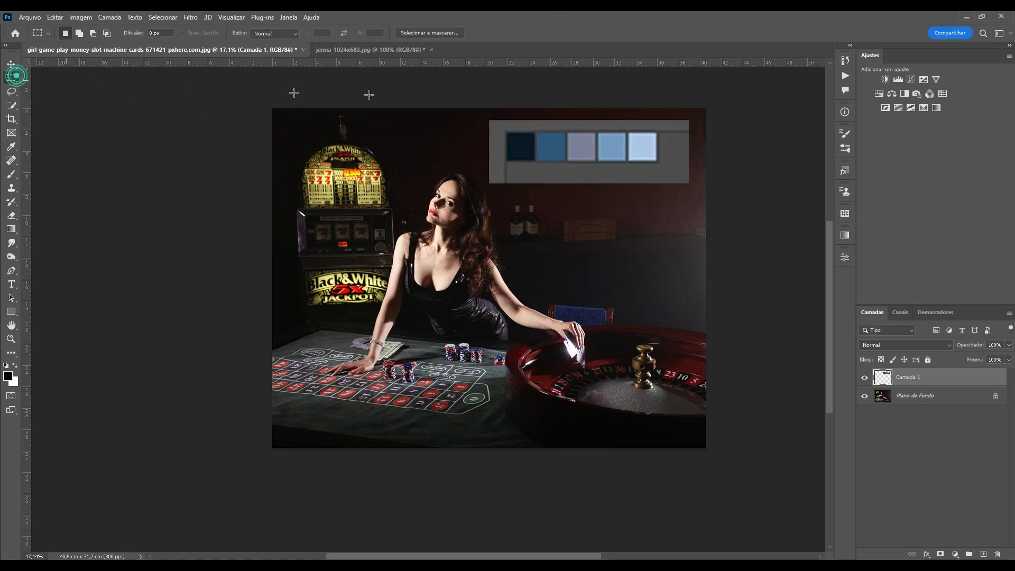
pyautogui.moveTo(441, 92)
pyautogui.mouseDown()
pyautogui.moveTo(697, 143)
pyautogui.moveTo(725, 136)
pyautogui.mouseUp()
pyautogui.moveTo(469, 159); pyautogui.dragTo(748, 208)
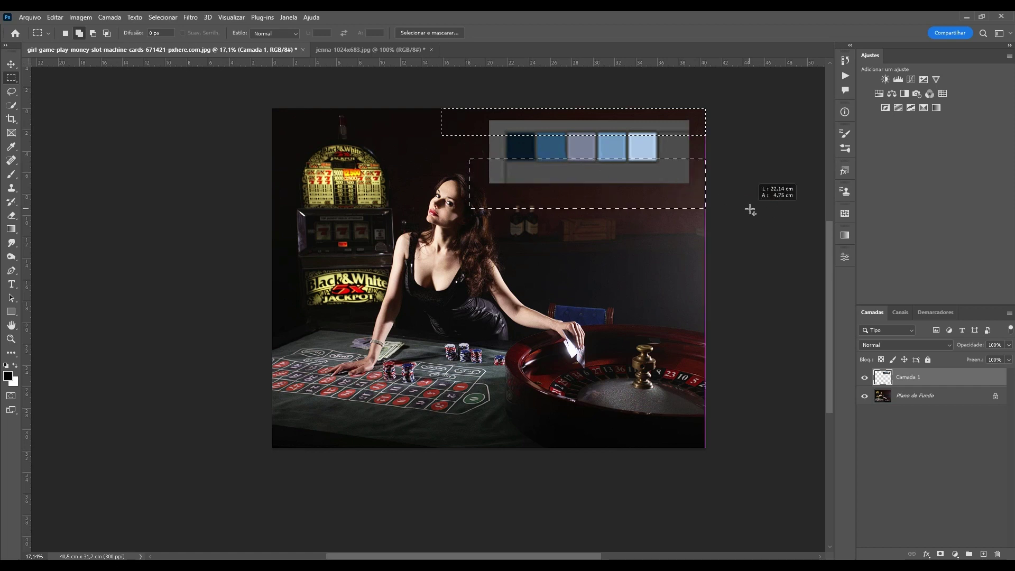
pyautogui.moveTo(652, 92); pyautogui.dragTo(745, 191)
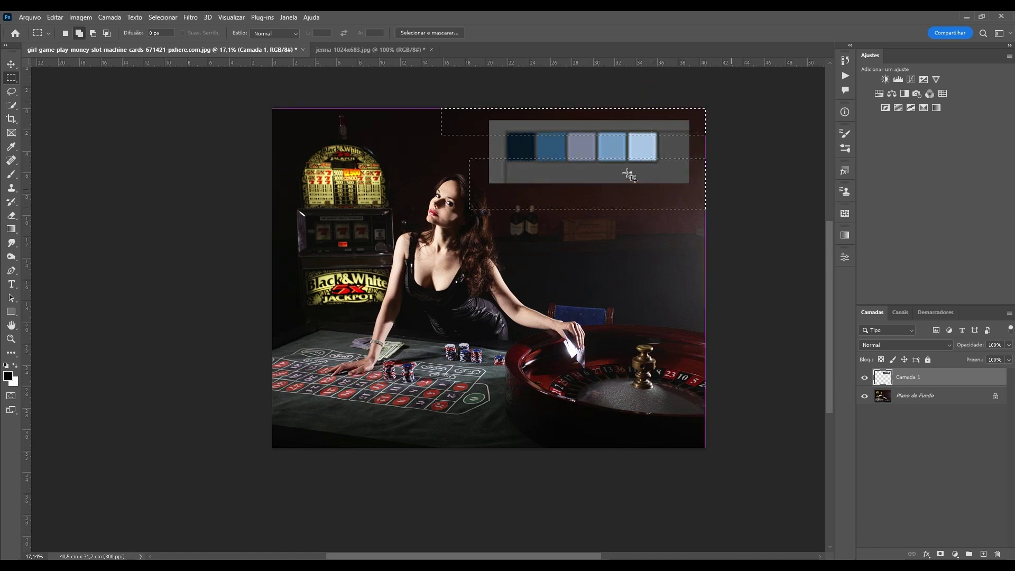
pyautogui.moveTo(431, 97)
pyautogui.mouseDown()
pyautogui.moveTo(520, 180)
pyautogui.moveTo(506, 181)
pyautogui.mouseUp()
pyautogui.moveTo(649, 135); pyautogui.dragTo(655, 160)
pyautogui.hotkey('ctrl', 'z')
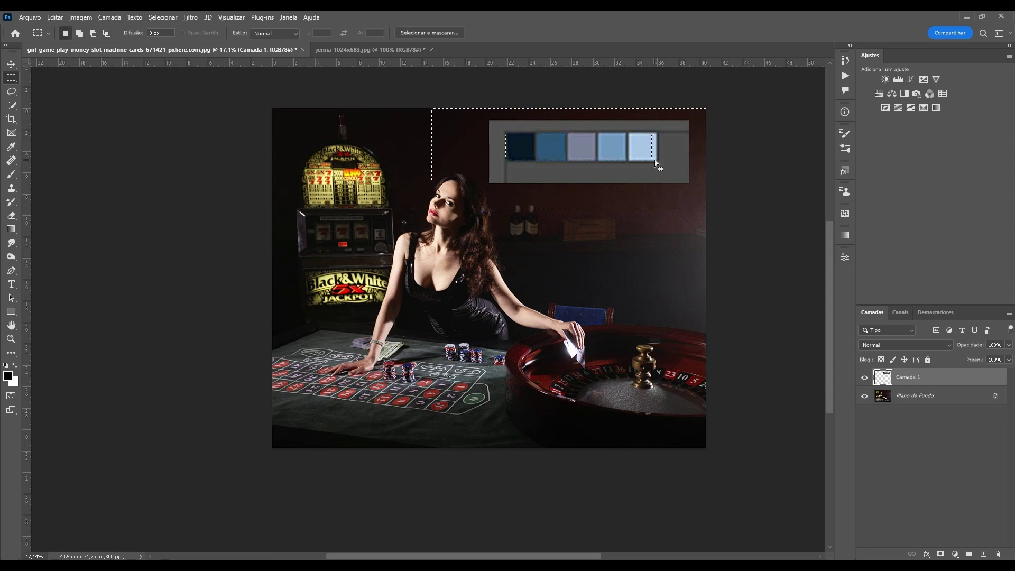
pyautogui.press('Delete')
pyautogui.hotkey('ctrl', 'd')
pyautogui.click(11, 64)
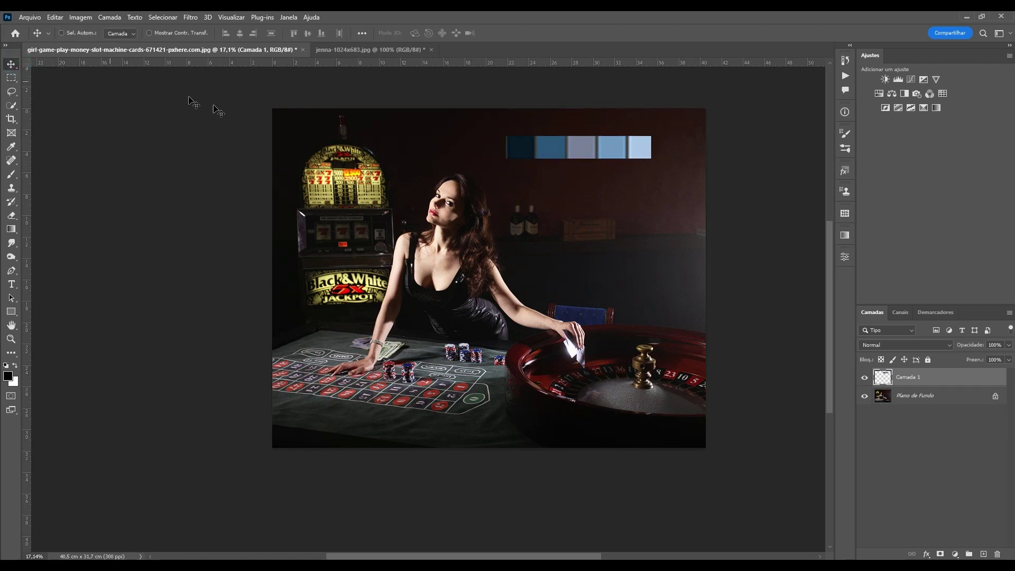
# - Show the Swatches panel and load the wandinha.act colour table as a swatch group
pyautogui.click(288, 19)
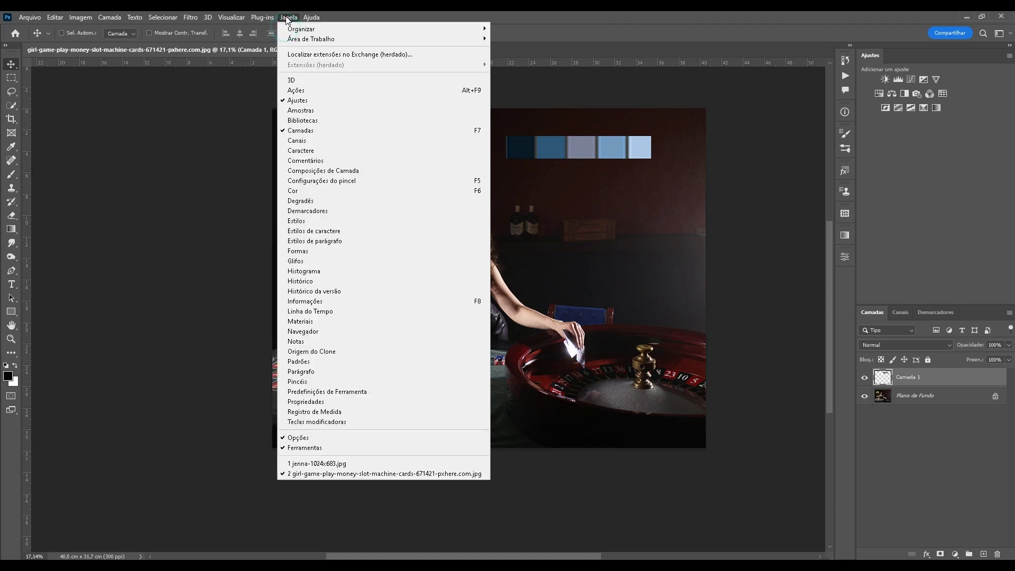
pyautogui.click(336, 110)
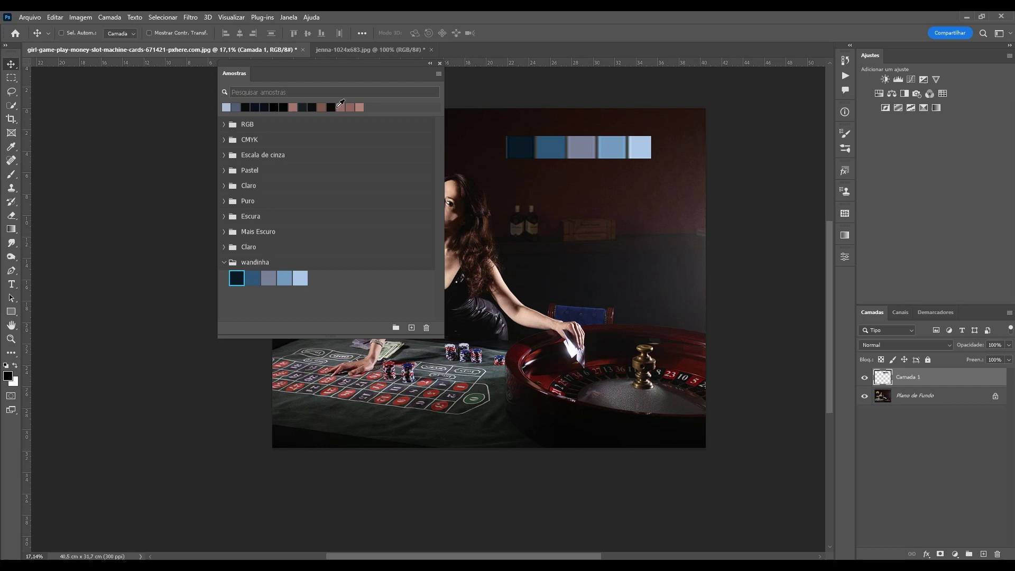
pyautogui.click(438, 74)
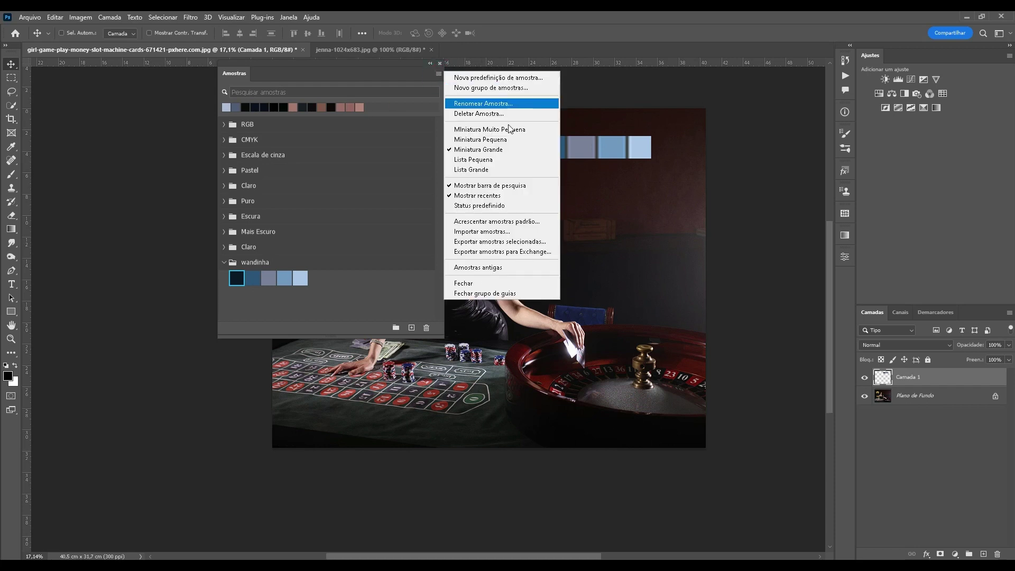
pyautogui.click(481, 231)
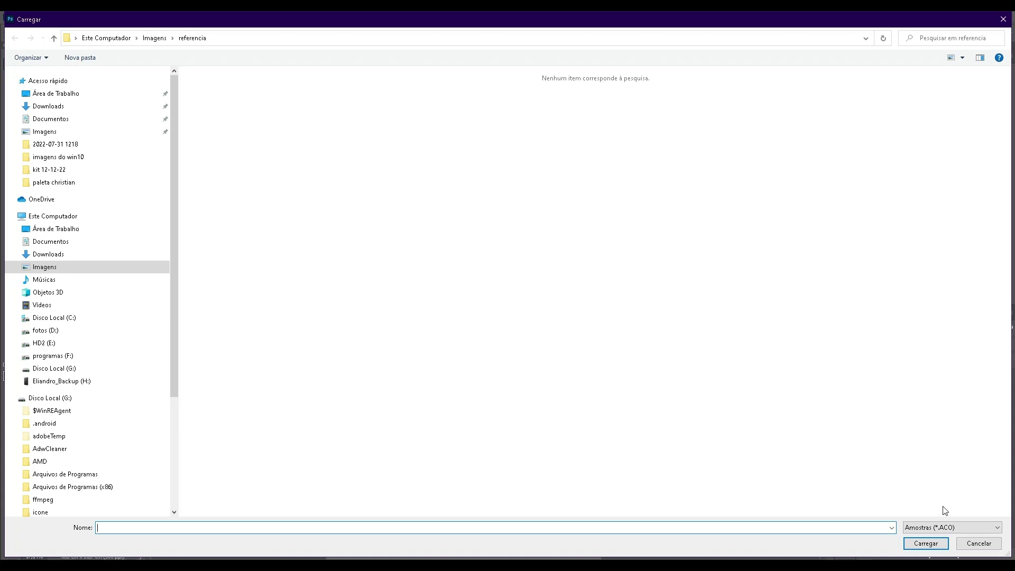
pyautogui.click(932, 528)
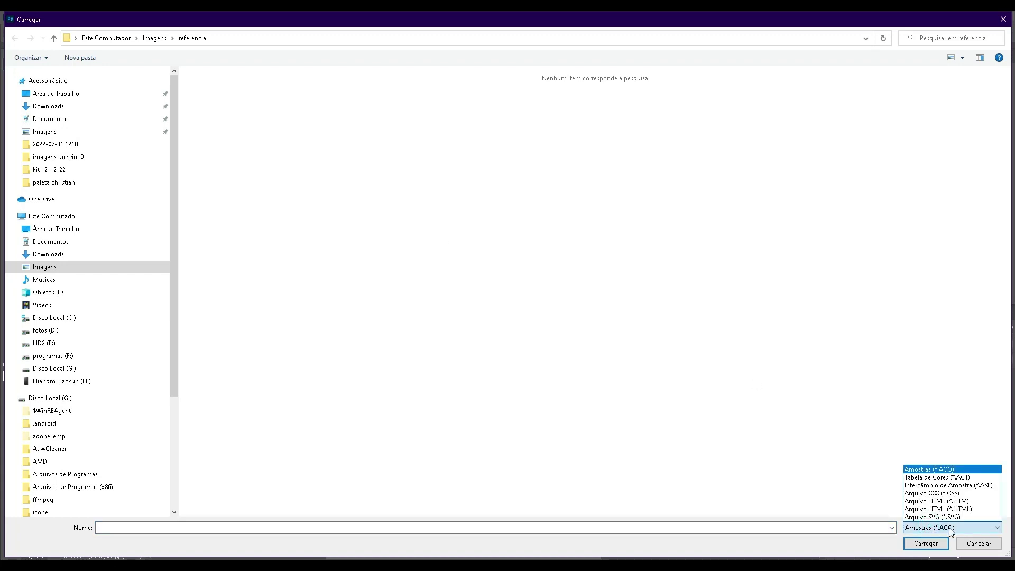
pyautogui.click(959, 478)
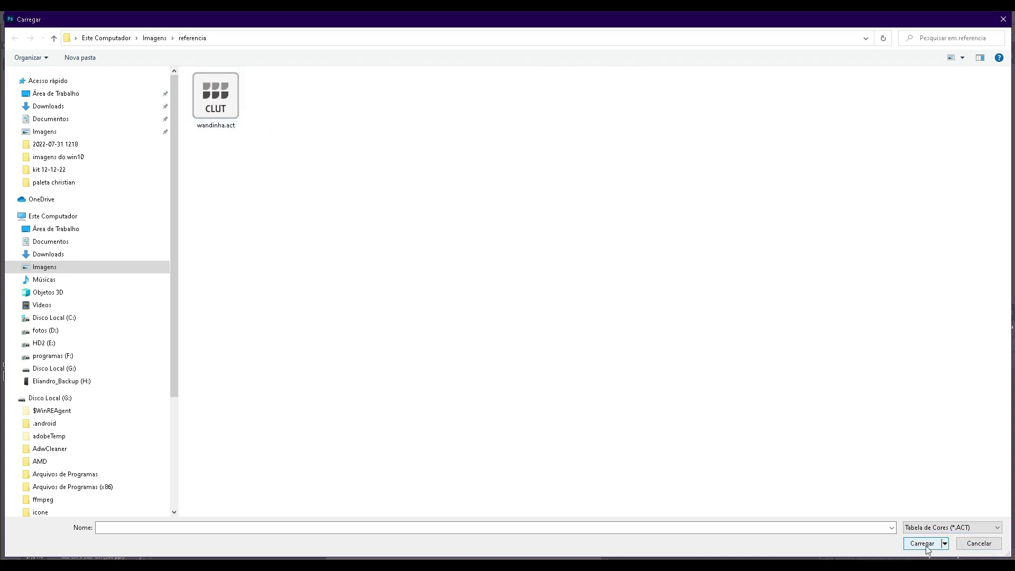
pyautogui.click(979, 543)
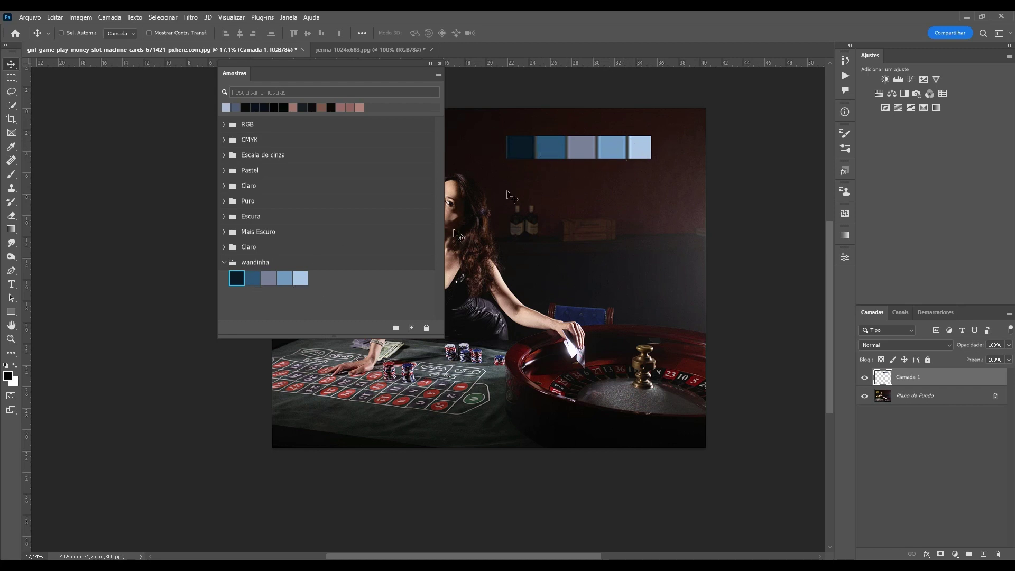
# - Move the swatch strip to the top-right and add a black-to-white Mapa de Degradê above Plano de Fundo
pyautogui.click(439, 63)
pyautogui.moveTo(641, 139); pyautogui.dragTo(689, 117)
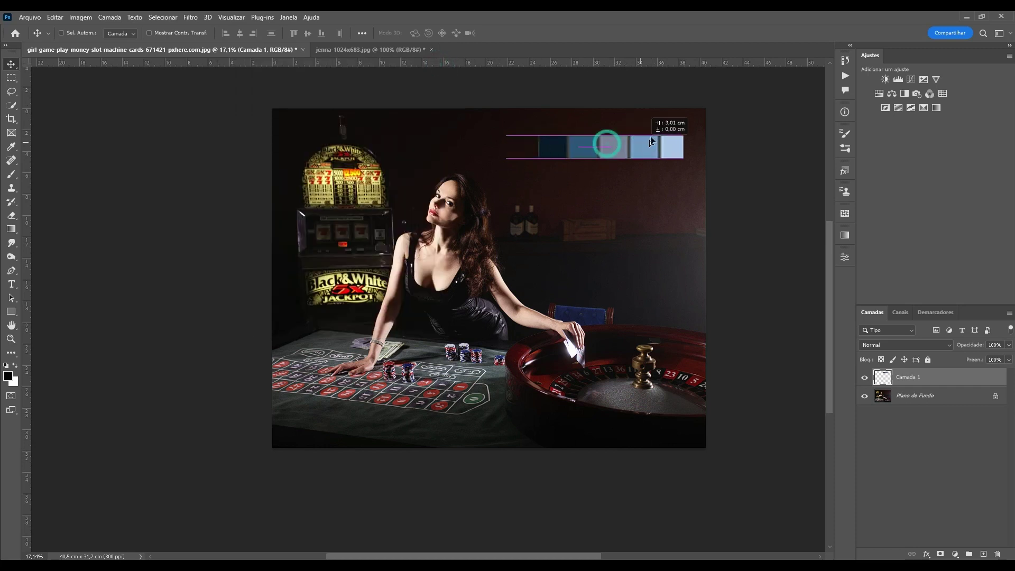
pyautogui.click(944, 396)
pyautogui.click(936, 108)
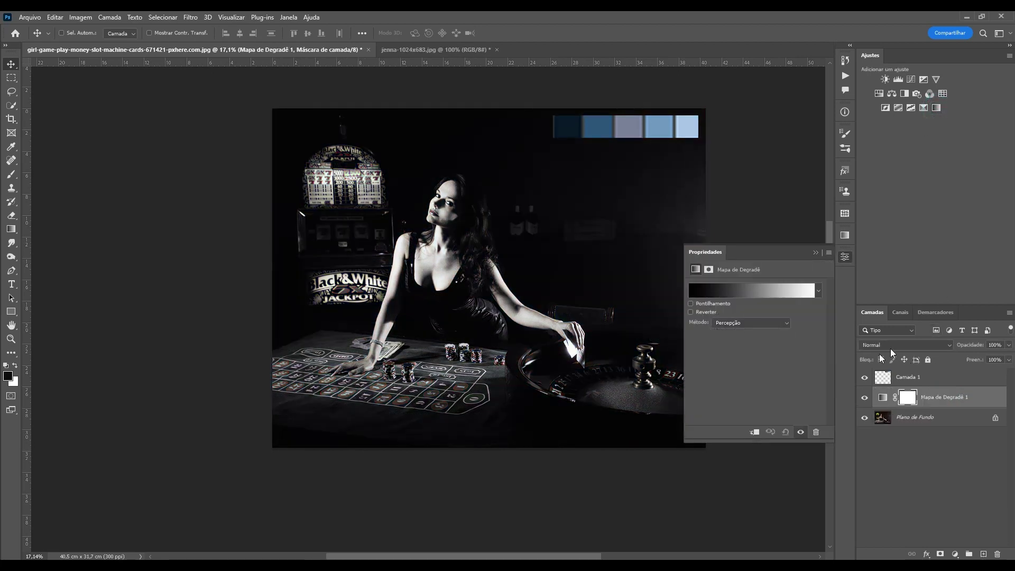
pyautogui.click(883, 400)
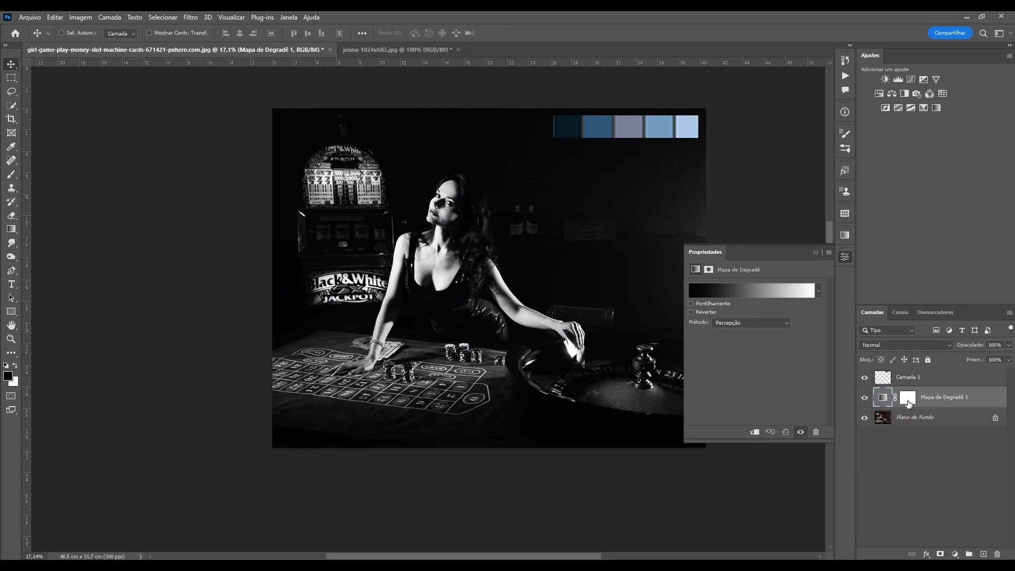
# - Set the gradient's dark stop to navy #081828 at 16%
pyautogui.click(733, 292)
pyautogui.click(763, 245)
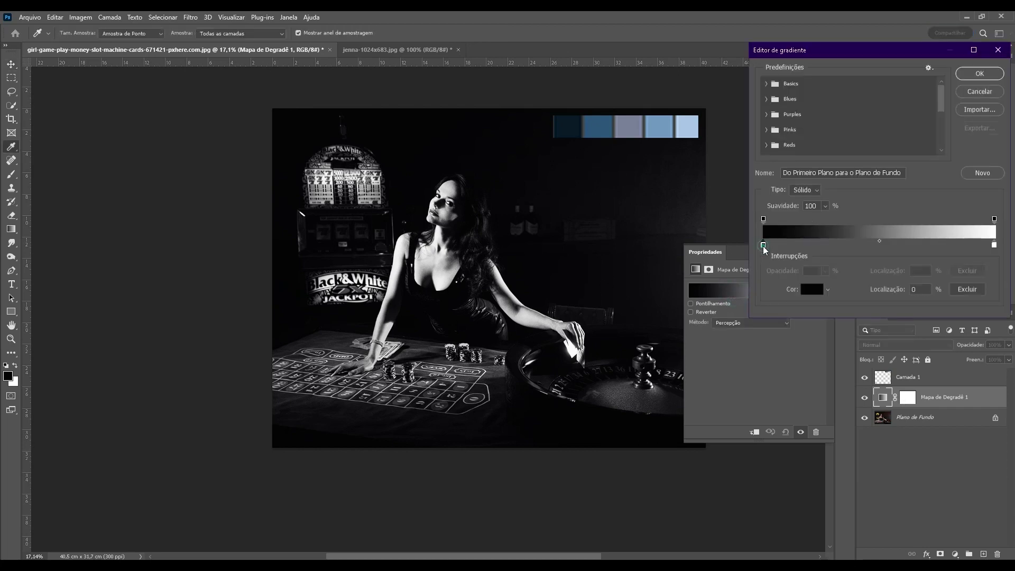
pyautogui.click(813, 291)
pyautogui.click(571, 130)
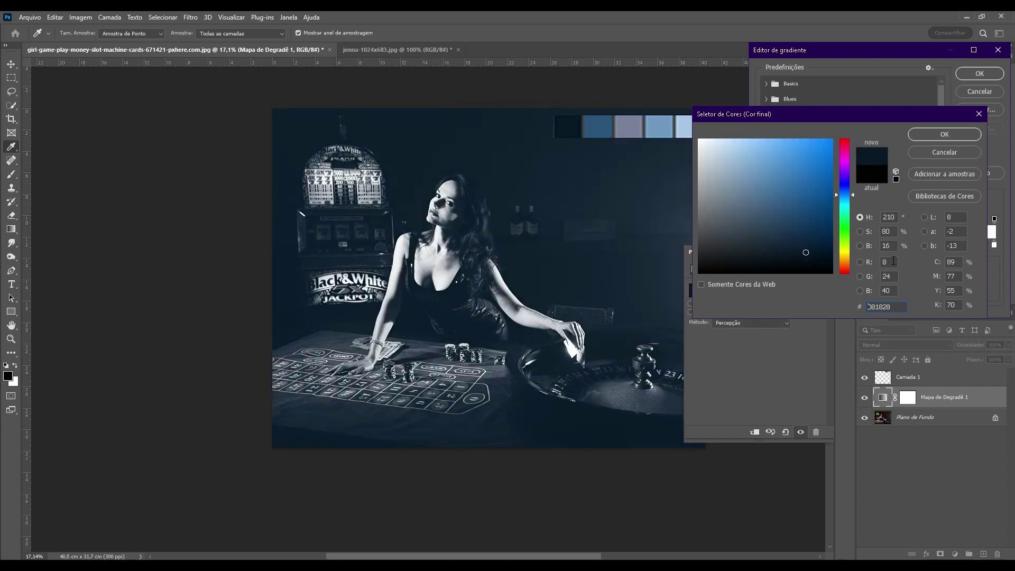
pyautogui.doubleClick(887, 245)
pyautogui.click(941, 136)
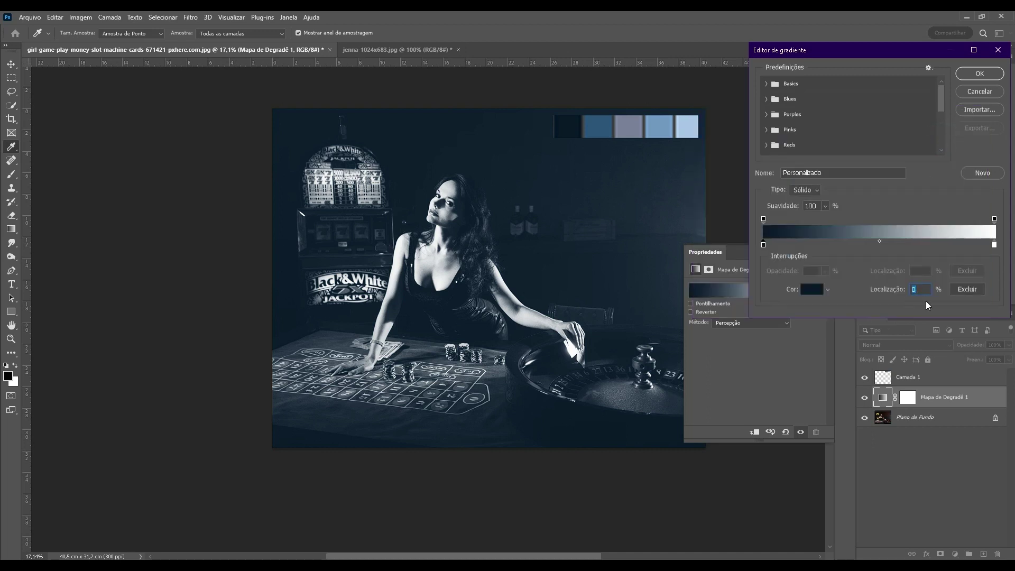
pyautogui.write('16')
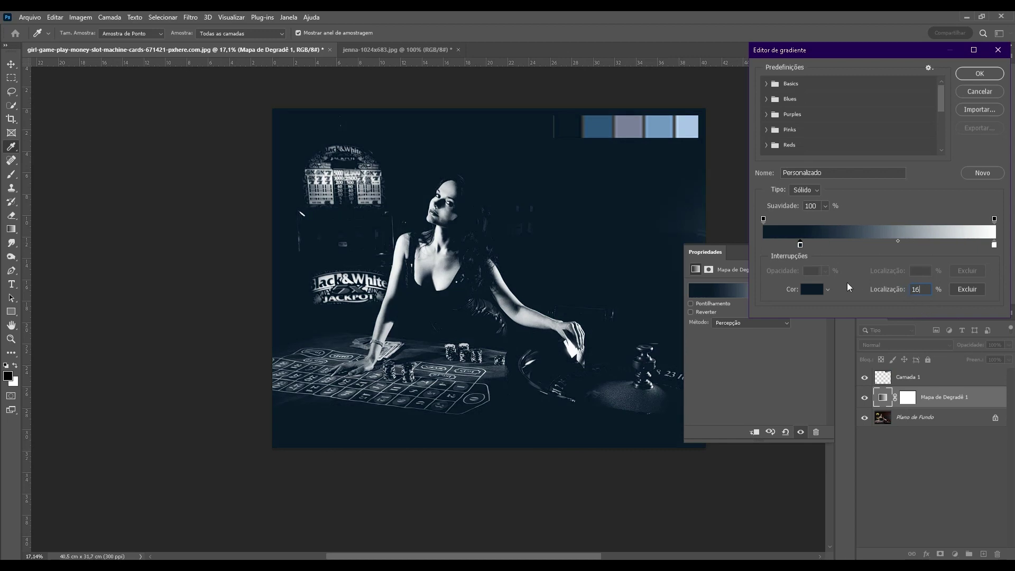
# - Add a mid-blue stop sampled from the reference swatch at 48%
pyautogui.click(825, 244)
pyautogui.click(817, 290)
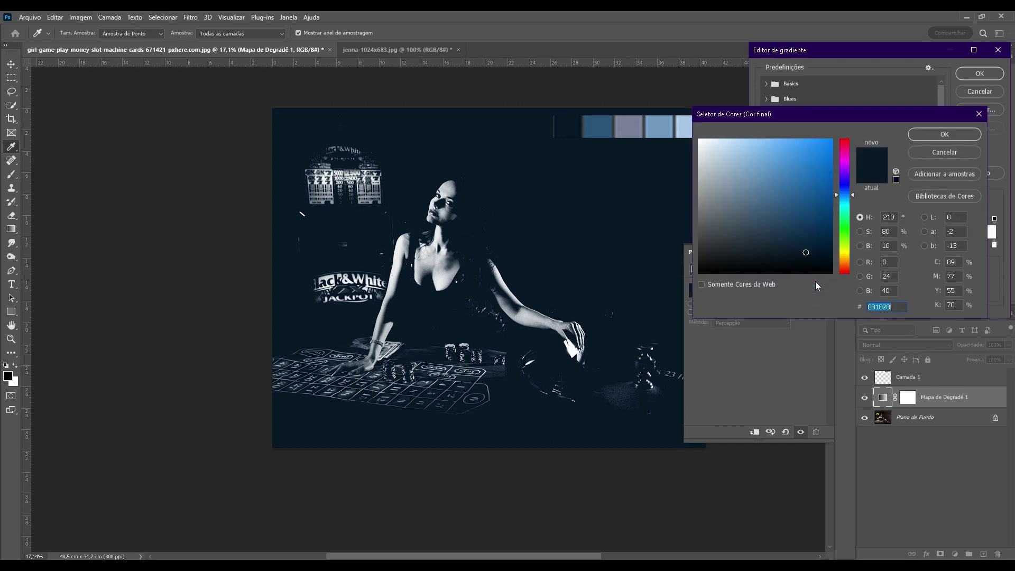
pyautogui.click(606, 125)
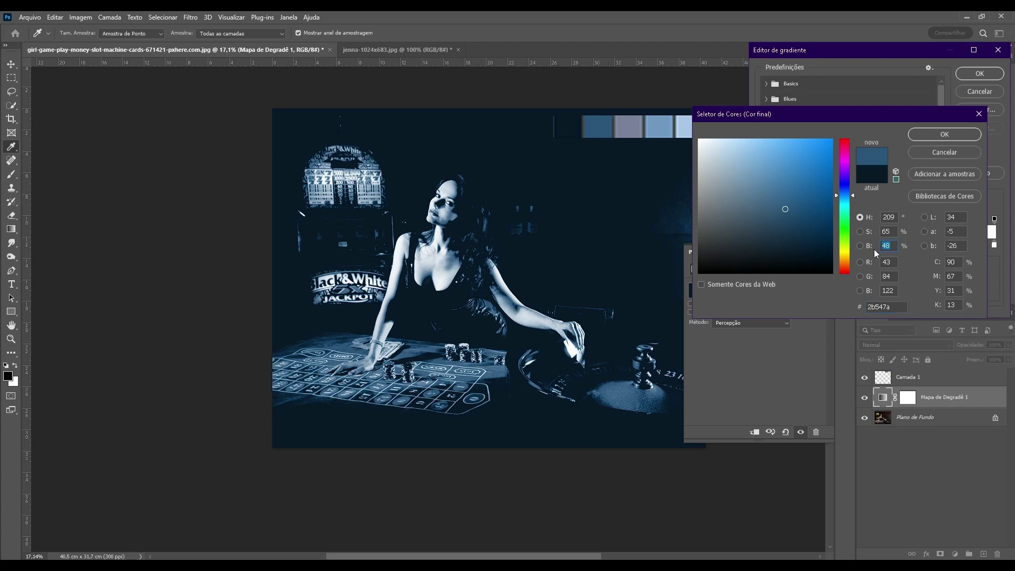
pyautogui.click(931, 135)
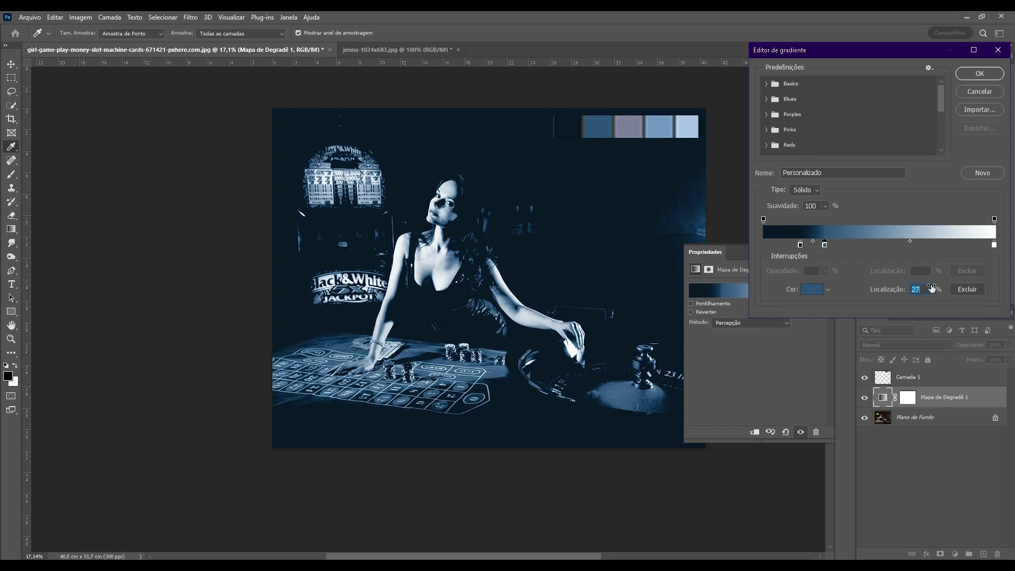
pyautogui.write('48')
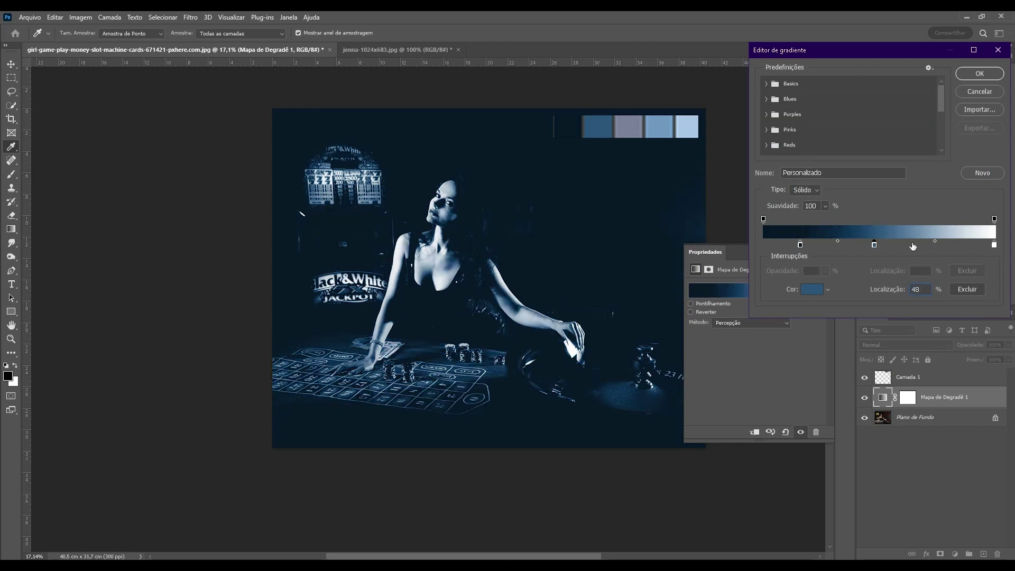
# - Add a greyish-blue stop sampled from the reference swatch at 64%
pyautogui.click(913, 246)
pyautogui.click(812, 290)
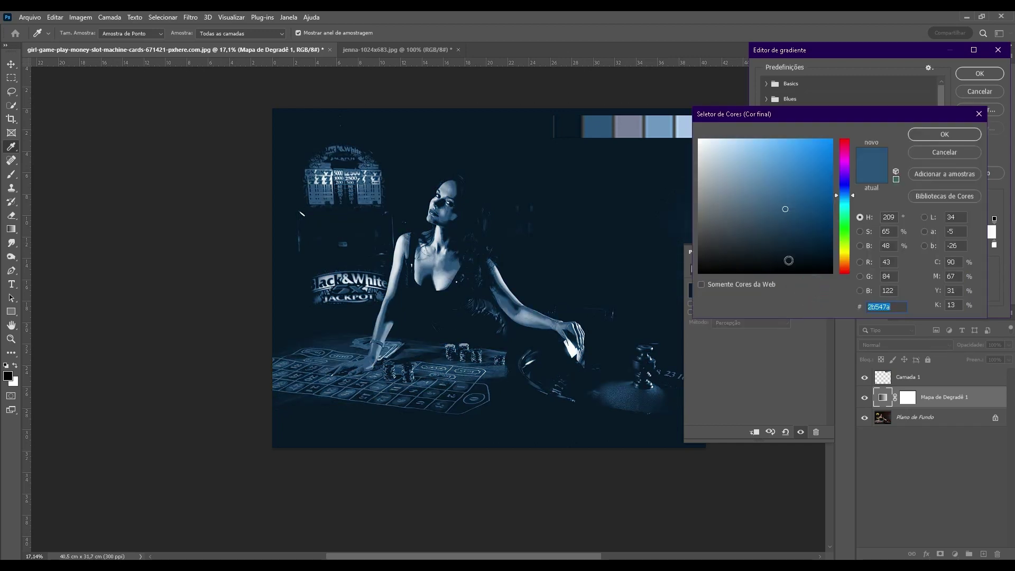
pyautogui.click(634, 121)
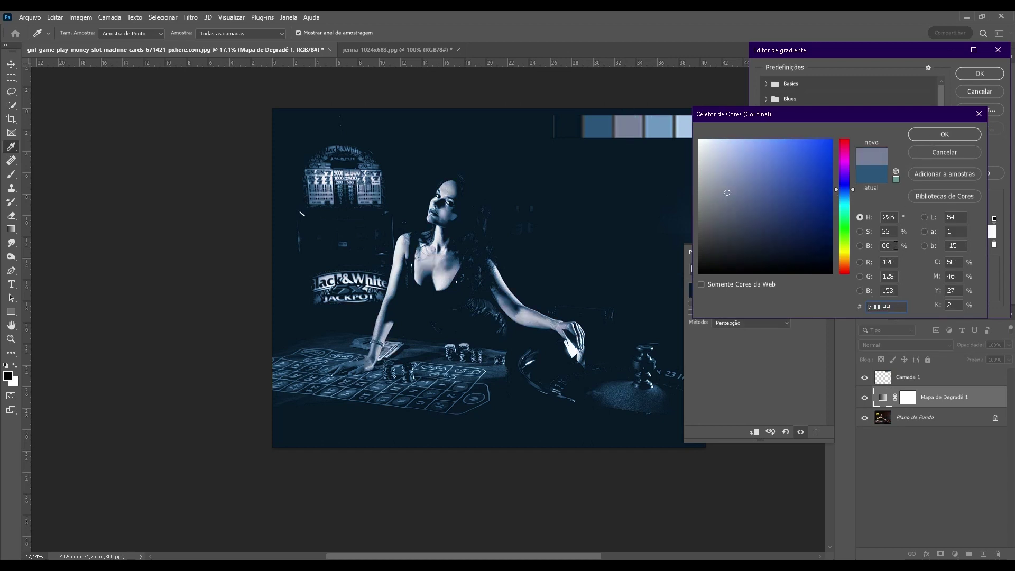
pyautogui.press('Return')
pyautogui.doubleClick(927, 258)
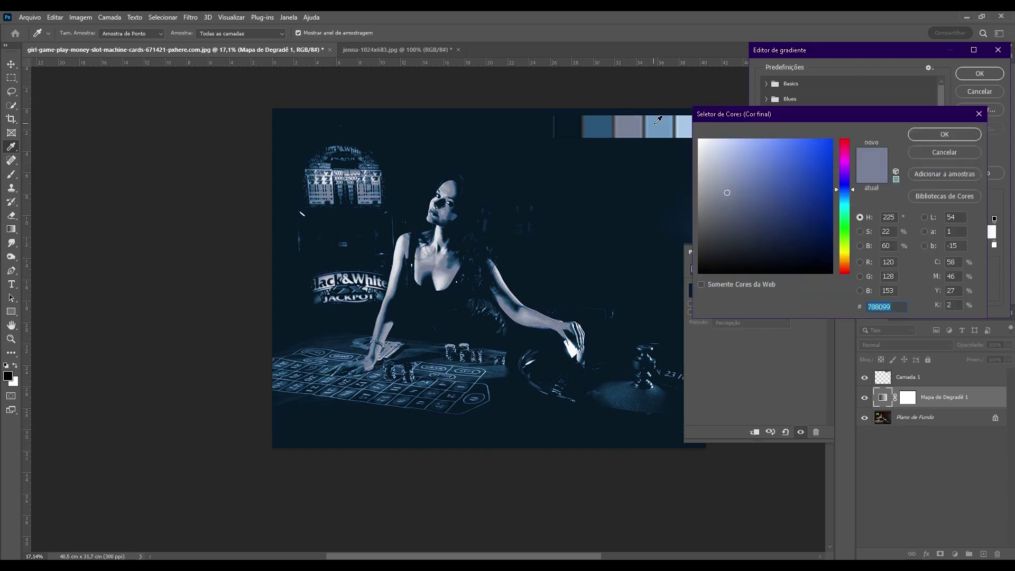
pyautogui.click(944, 134)
# - Set the end stop to the light blue swatch at 90% and apply the gradient
pyautogui.click(994, 245)
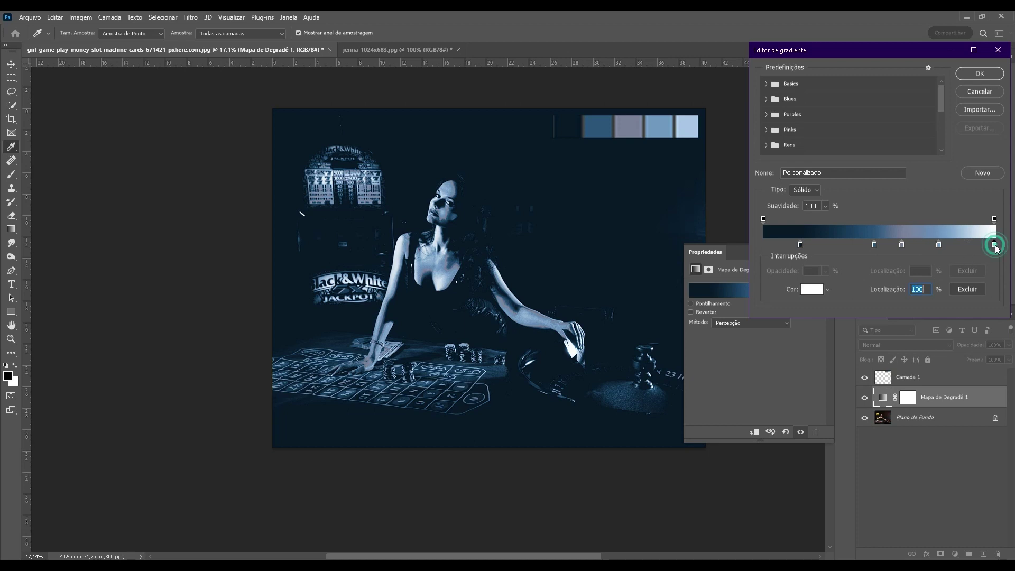
pyautogui.doubleClick(994, 245)
pyautogui.click(687, 126)
pyautogui.press('Return')
pyautogui.write('90')
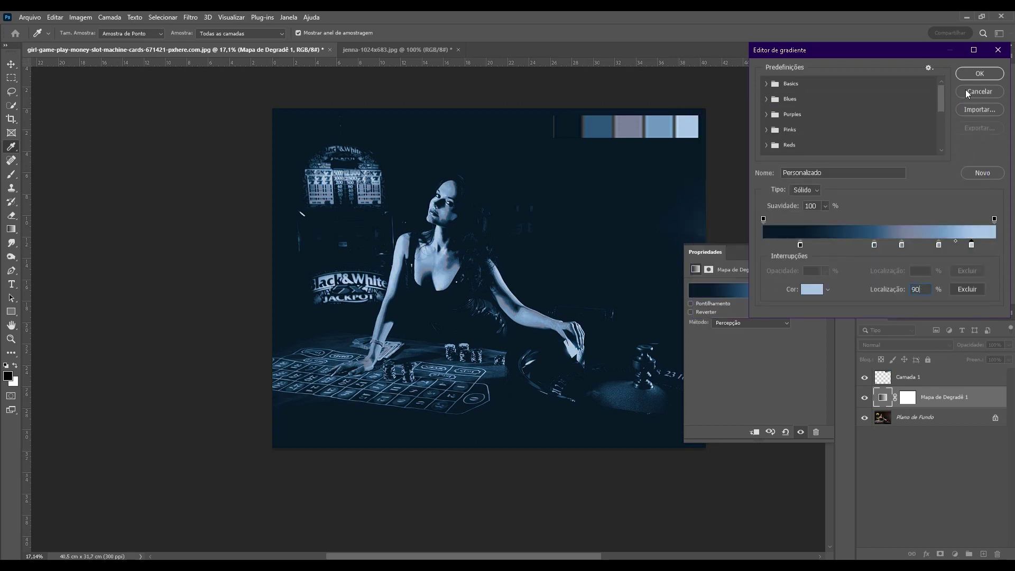
pyautogui.click(973, 75)
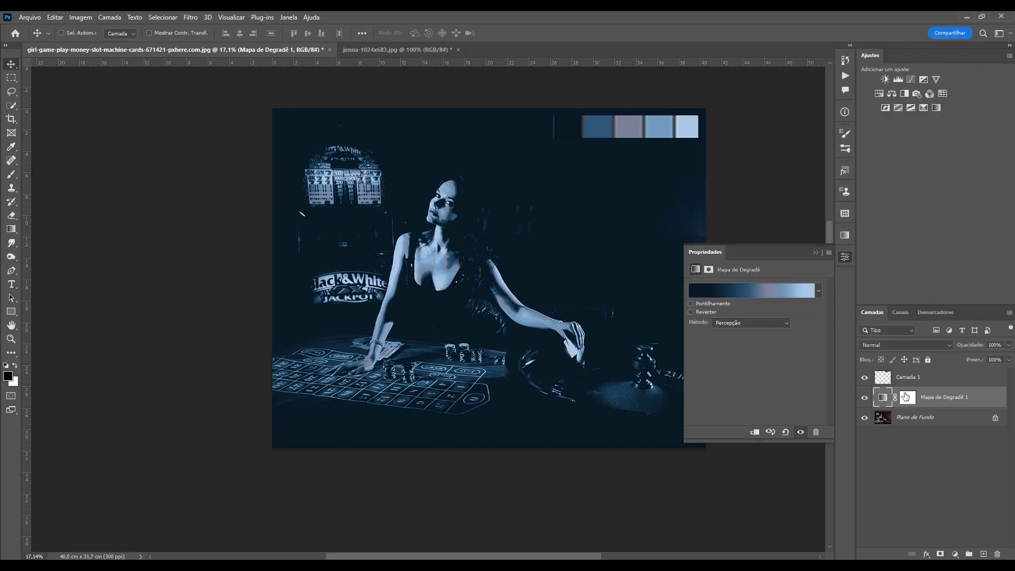
# - Set the gradient map to Luz Indireta at about 59% opacity and add a Curves layer
pyautogui.click(910, 345)
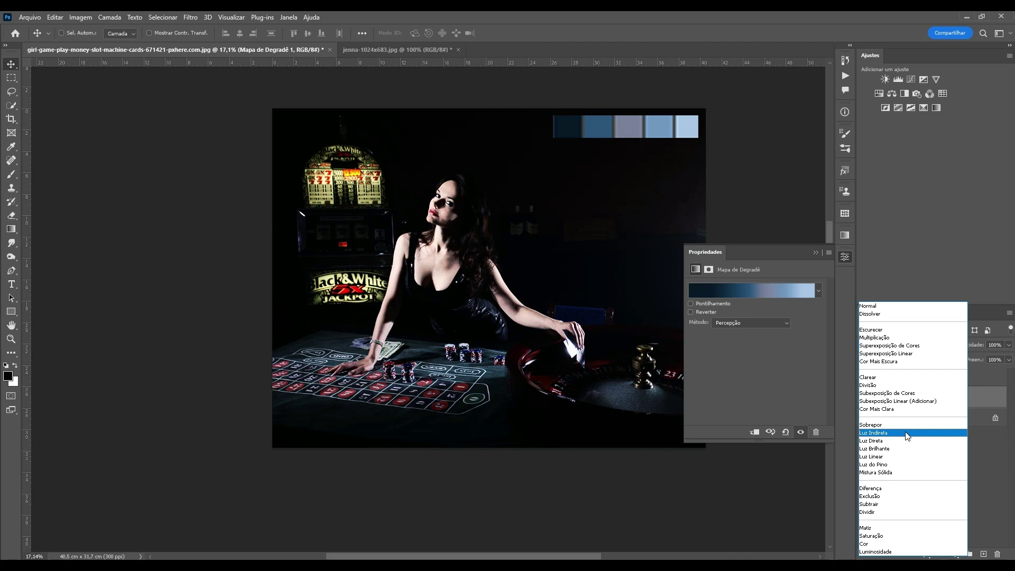
pyautogui.click(907, 434)
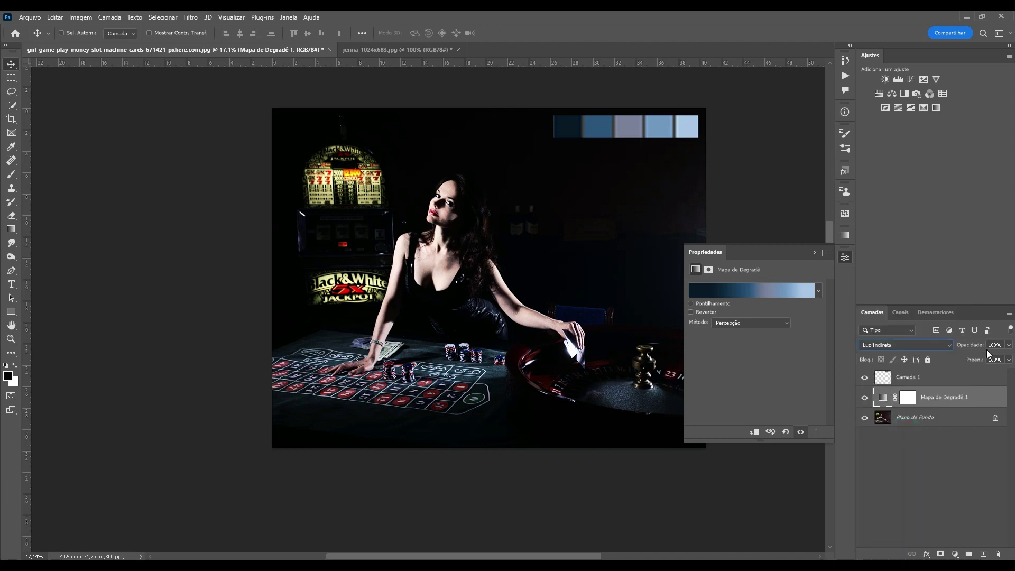
pyautogui.moveTo(977, 350); pyautogui.dragTo(954, 352)
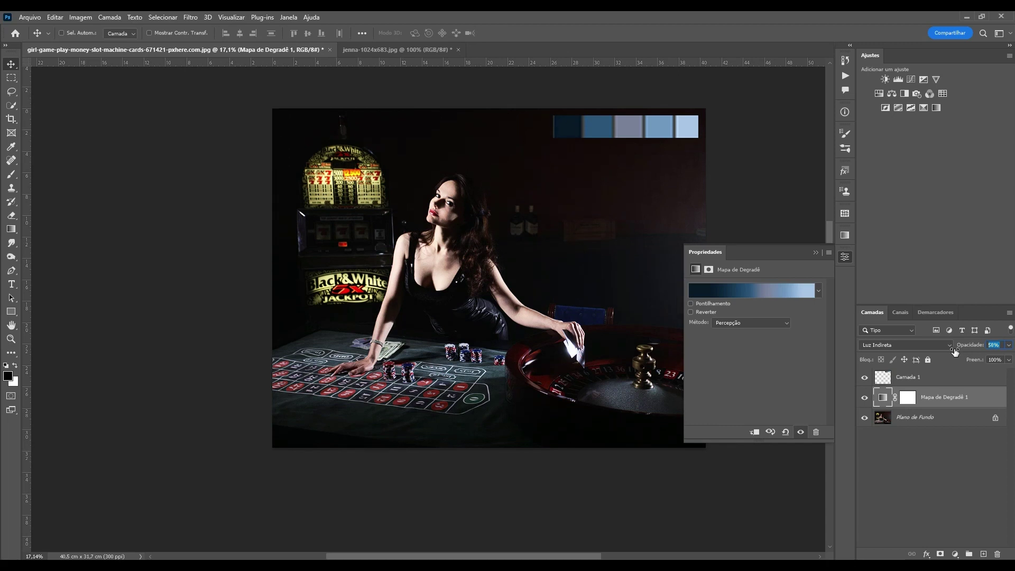
pyautogui.click(816, 252)
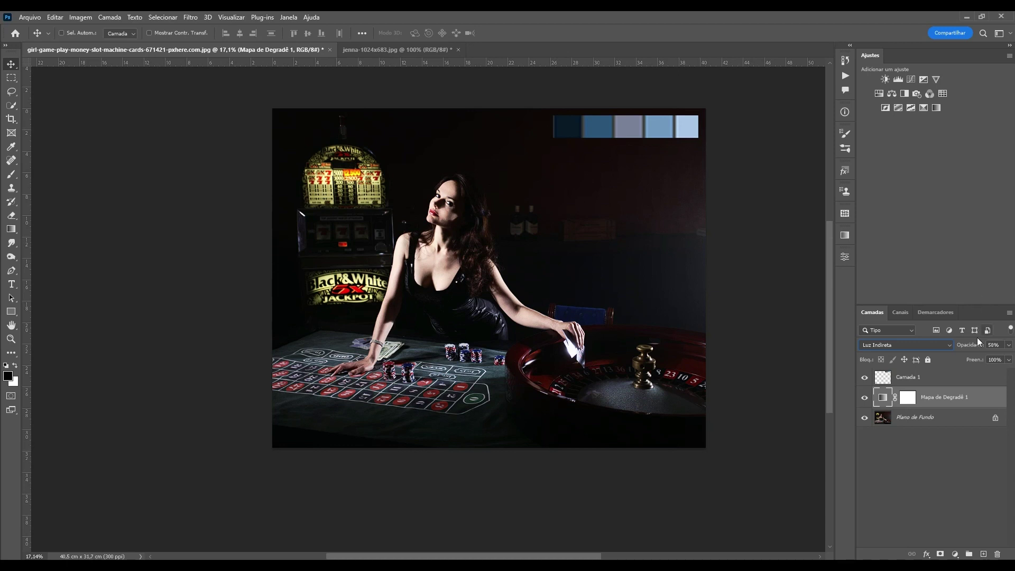
pyautogui.click(910, 79)
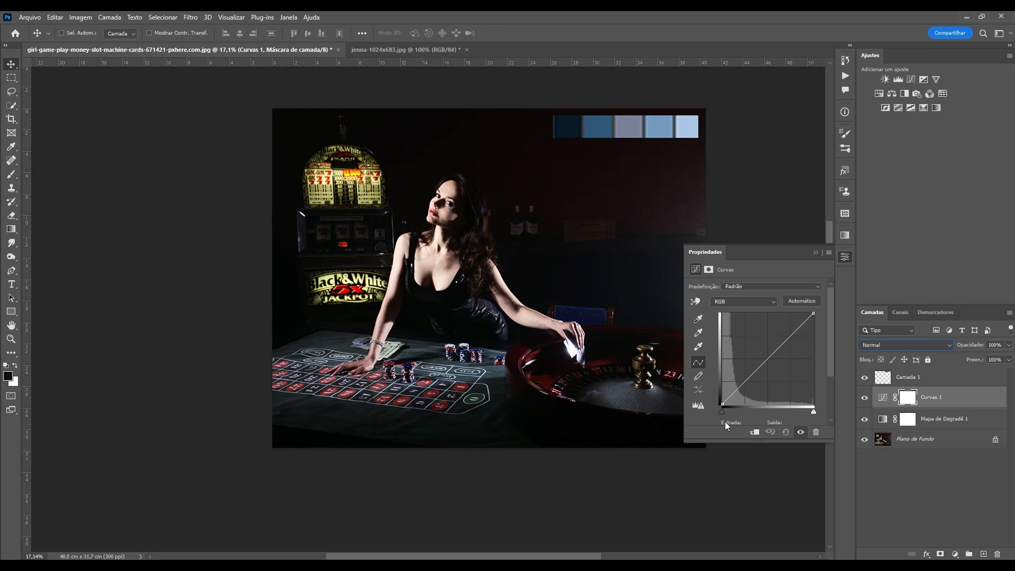
# - Preview Curvas 1's shadow clipping with the black-point slider, leaving the curve unchanged
pyautogui.moveTo(721, 412); pyautogui.dragTo(722, 413)
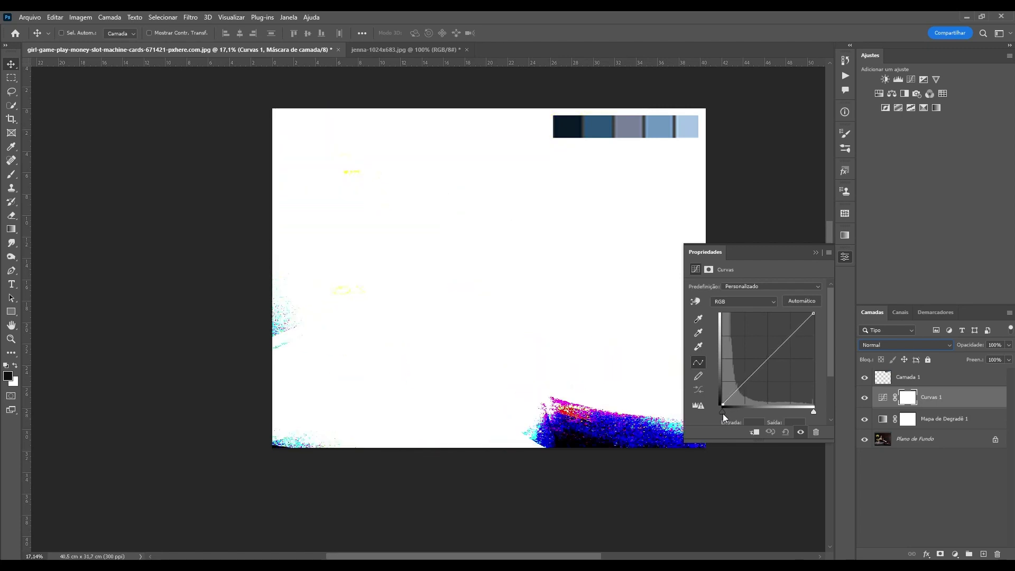
pyautogui.moveTo(722, 414); pyautogui.dragTo(722, 414)
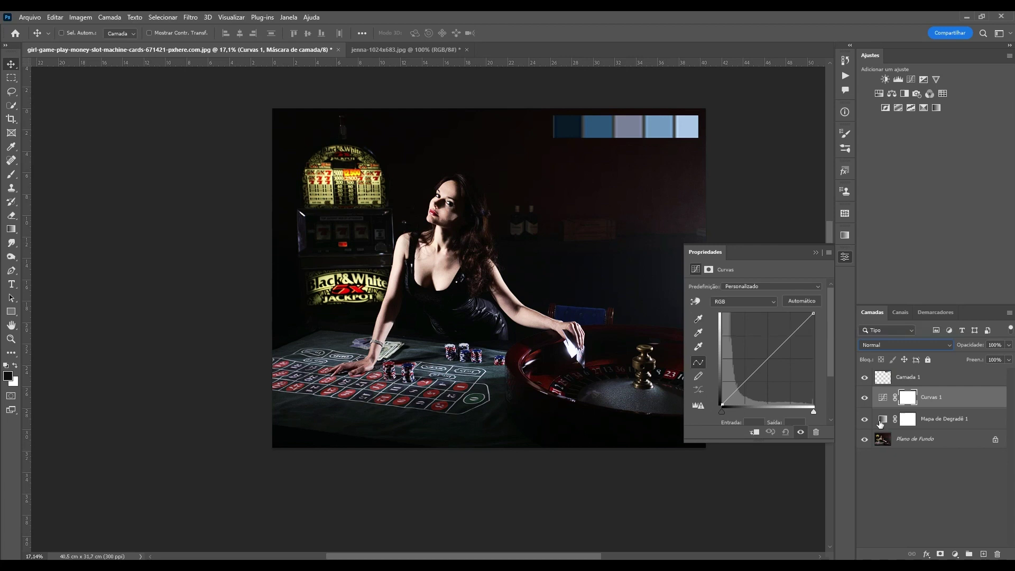
# - Set Curvas 1's shadow target to the dark navy swatch, declining to save defaults
pyautogui.click(885, 399)
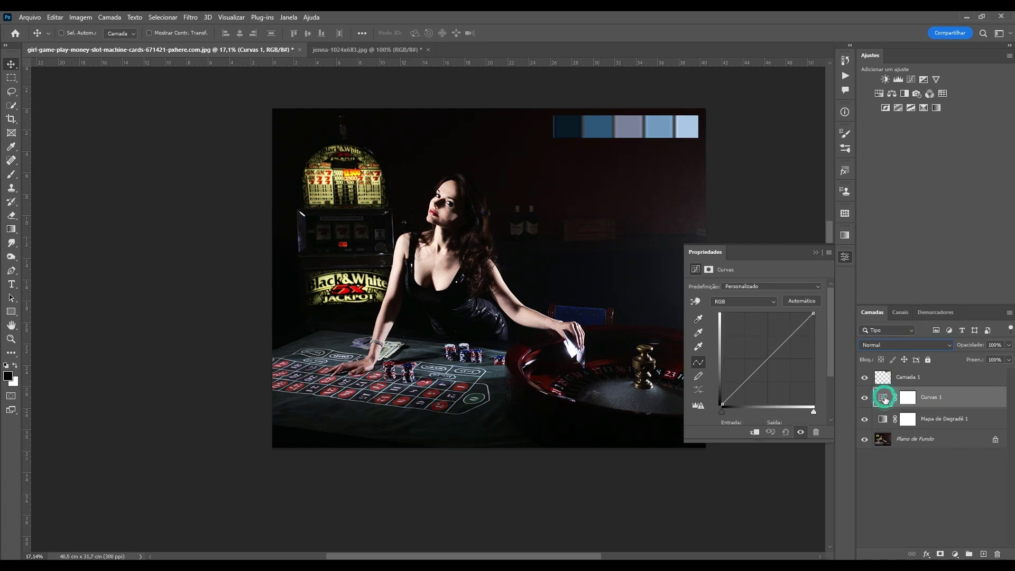
pyautogui.doubleClick(697, 319)
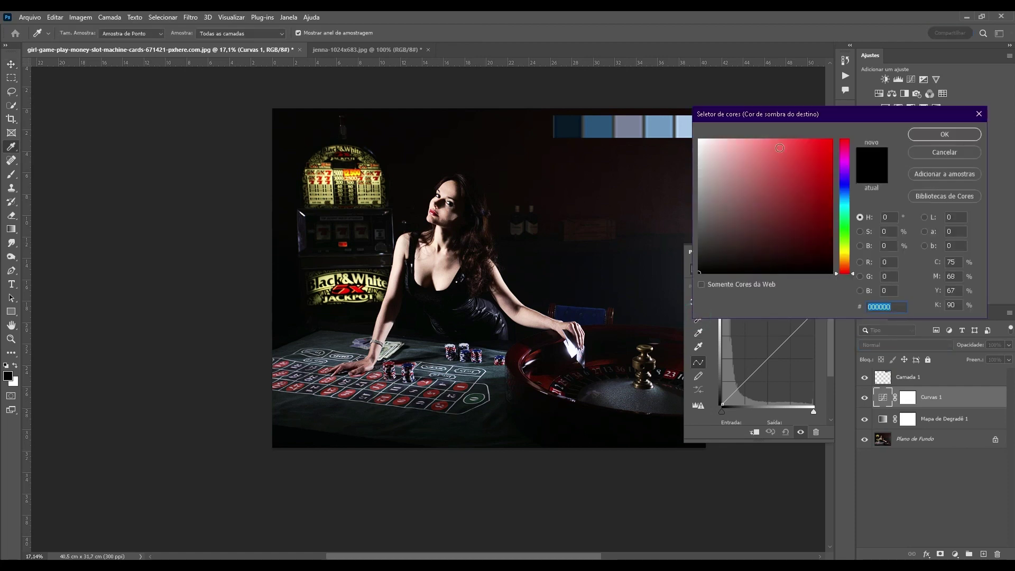
pyautogui.moveTo(814, 116); pyautogui.dragTo(810, 80)
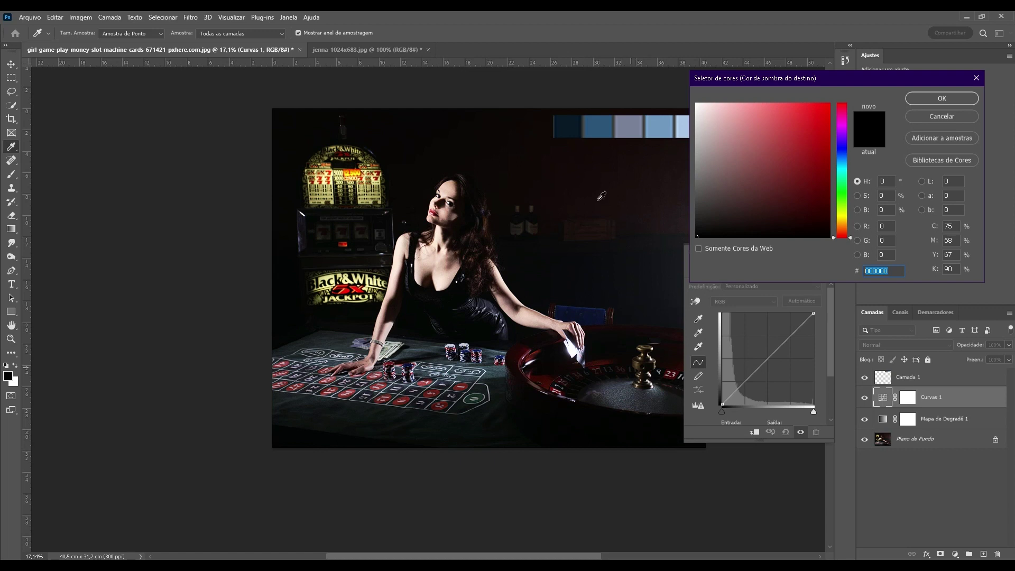
pyautogui.click(575, 122)
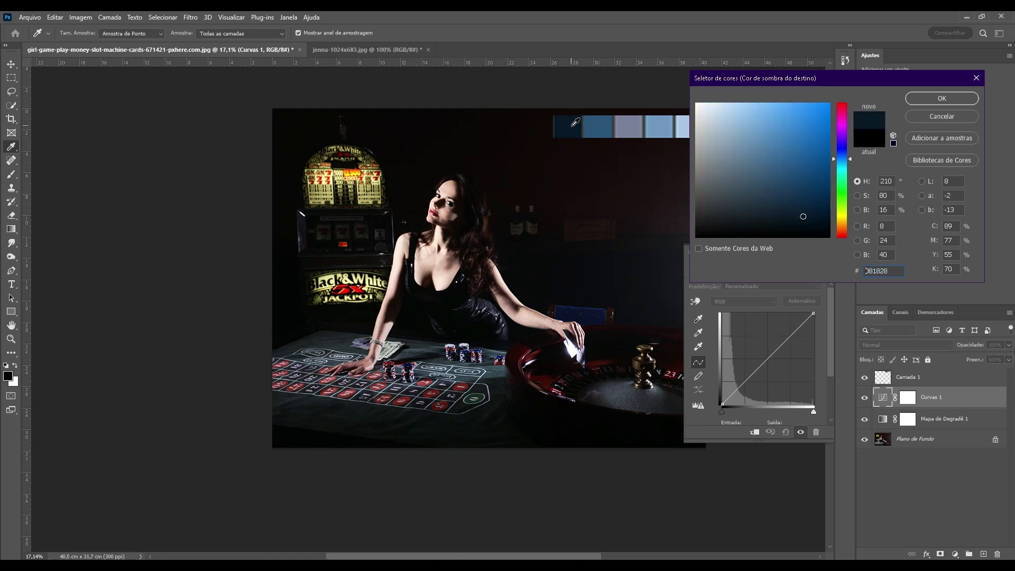
pyautogui.click(942, 99)
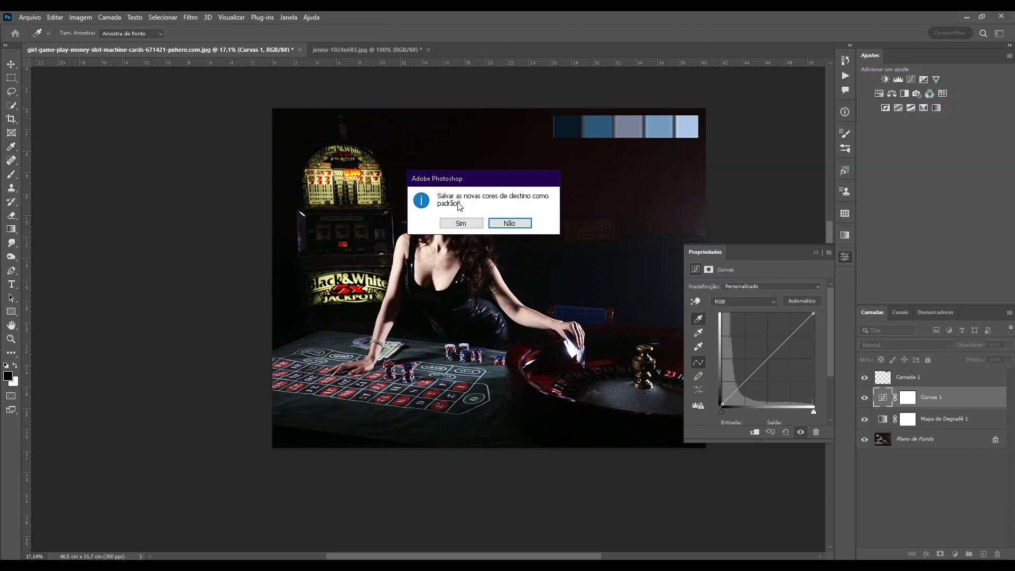
pyautogui.click(509, 224)
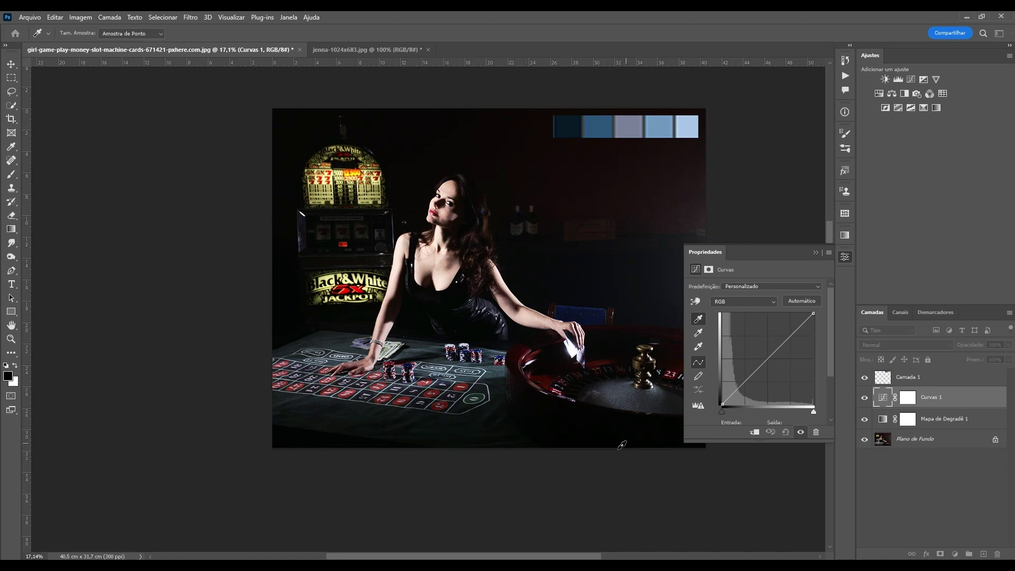
# - Set the black point from the photo's darkest area and lower the white input point
pyautogui.click(595, 440)
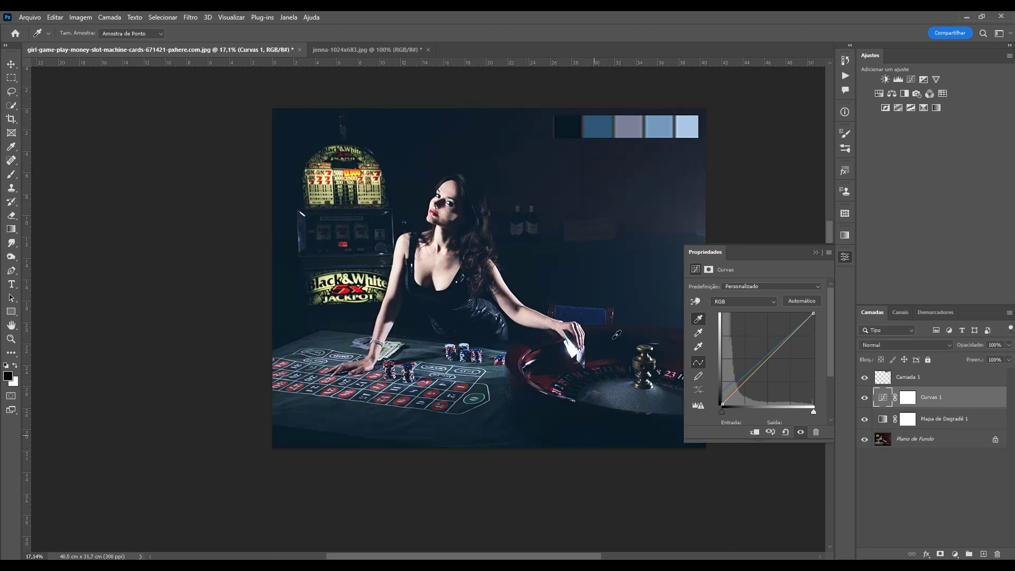
pyautogui.click(699, 348)
pyautogui.moveTo(813, 411)
pyautogui.mouseDown()
pyautogui.moveTo(797, 411)
pyautogui.moveTo(832, 412)
pyautogui.mouseUp()
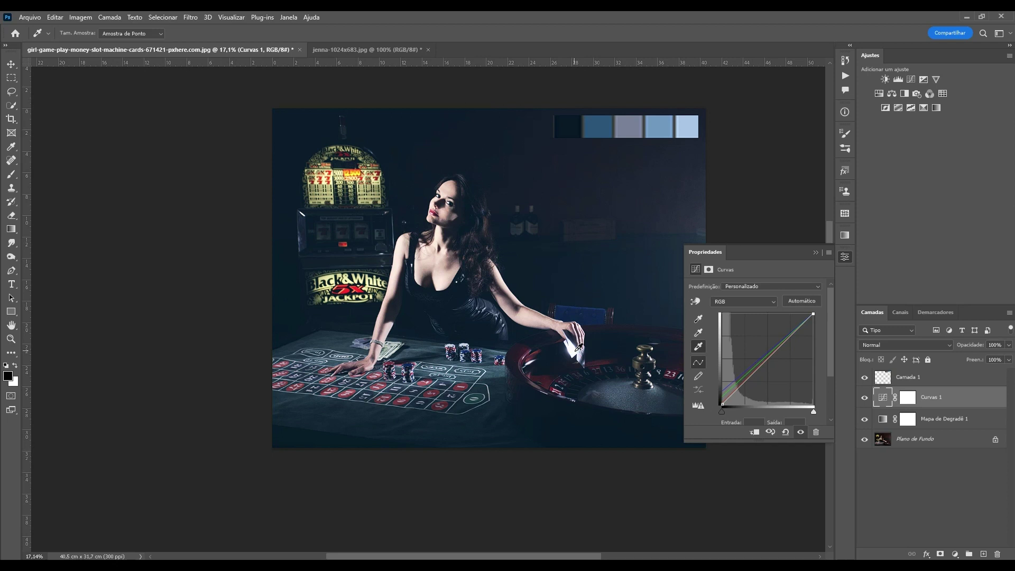
# - Make the highlight target pale blue 168/197/229 and sample a neutral midtone in the photo
pyautogui.doubleClick(699, 346)
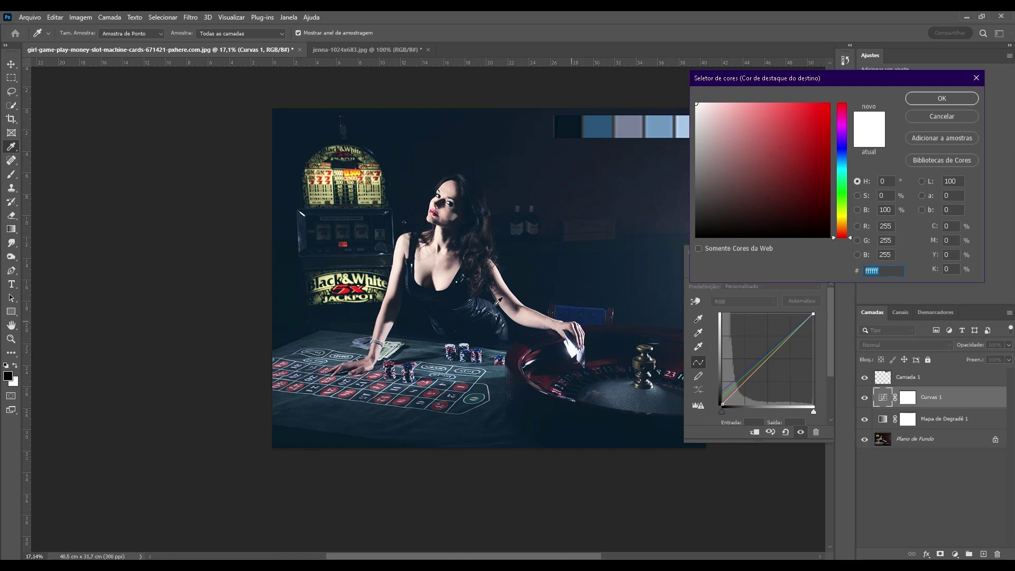
pyautogui.click(686, 122)
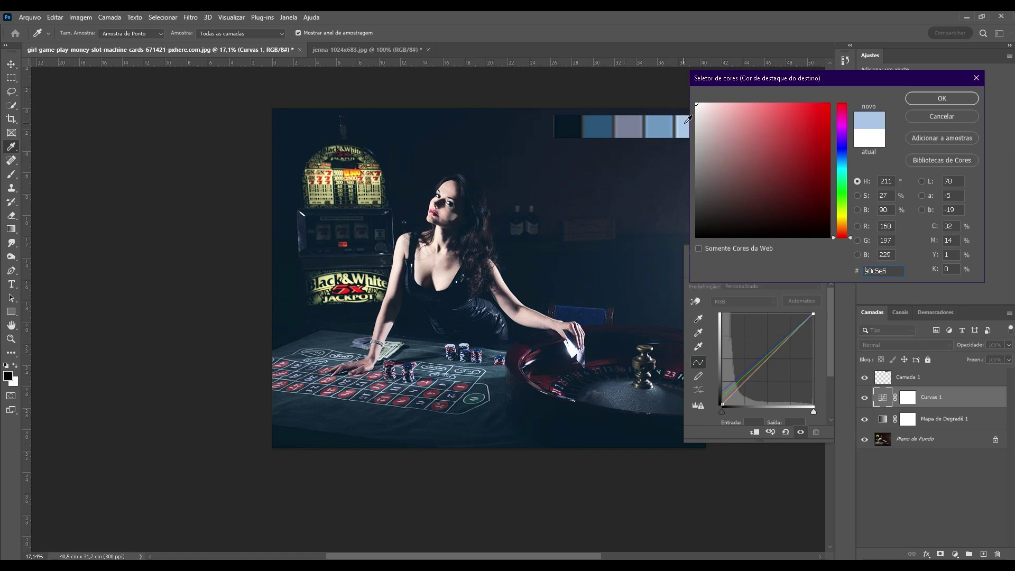
pyautogui.click(932, 99)
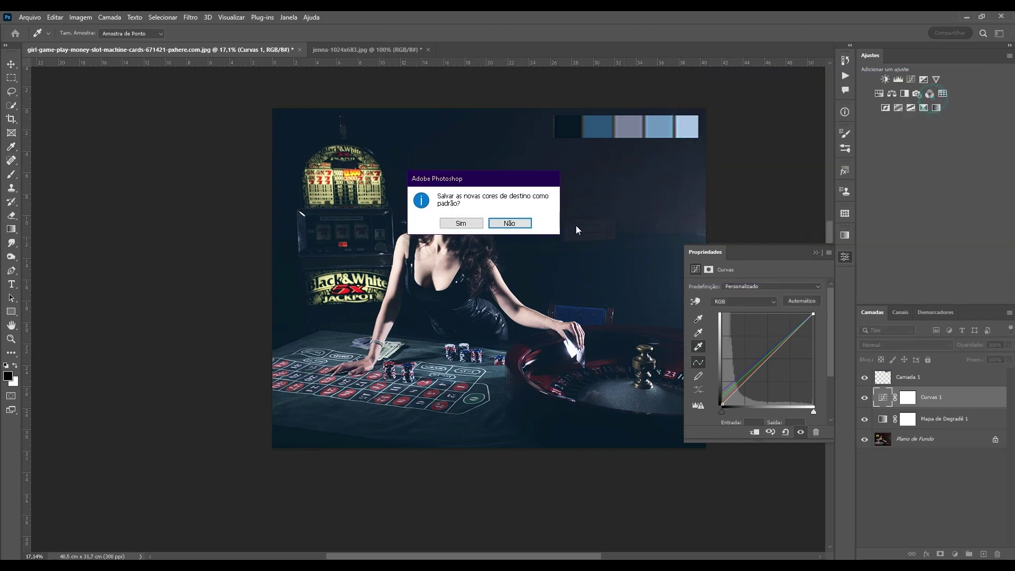
pyautogui.click(508, 223)
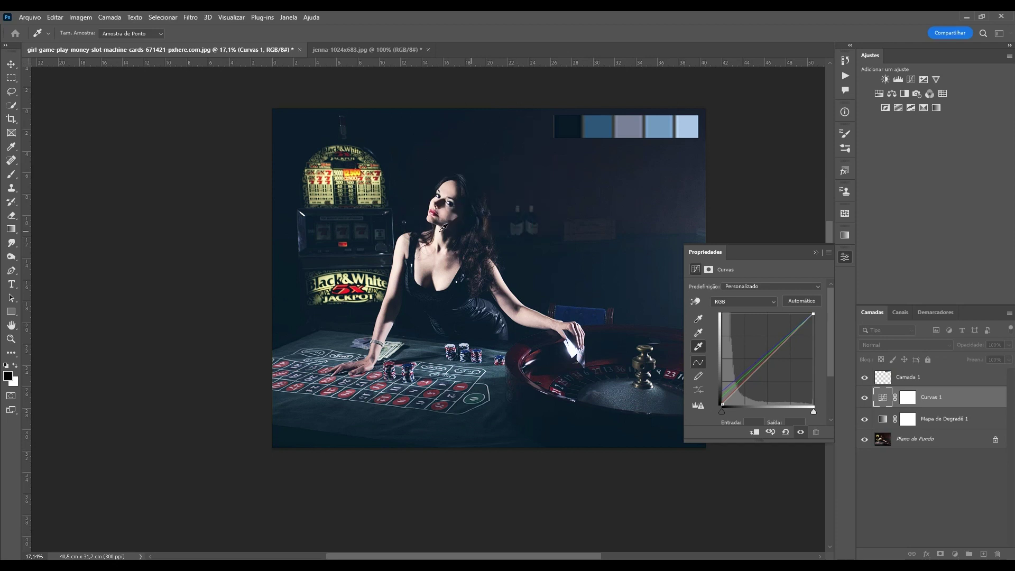
pyautogui.click(399, 256)
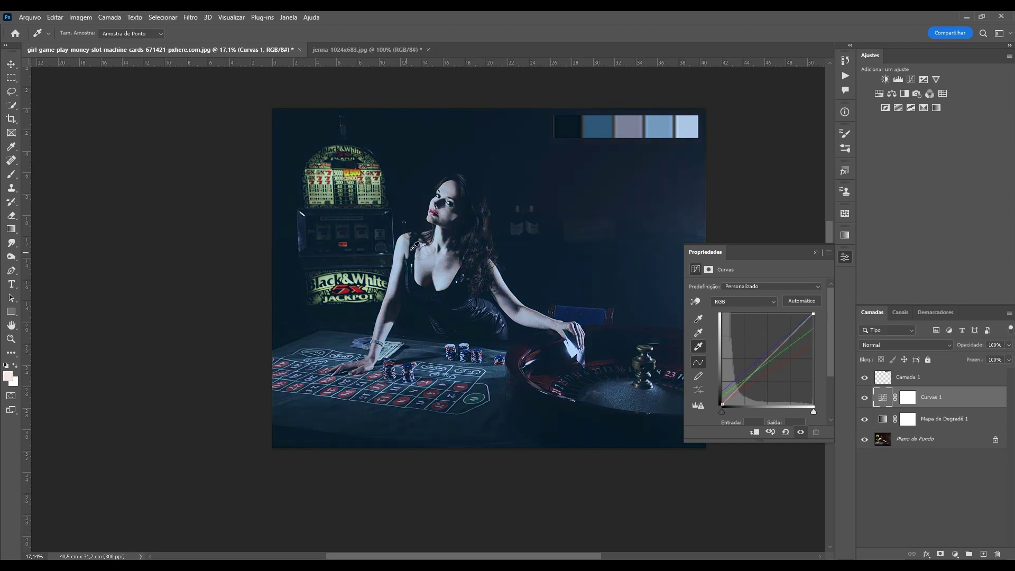
pyautogui.click(941, 442)
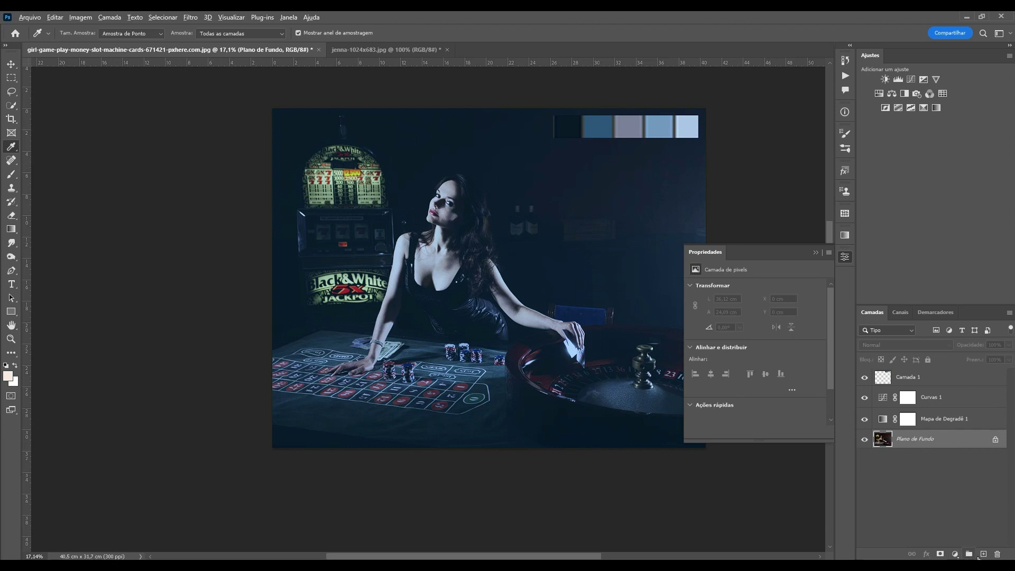
# - Create a 50% grey Sobrepor layer and switch it to Diferença blending
pyautogui.keyDown('alt'); pyautogui.click(981, 555); pyautogui.keyUp('alt')
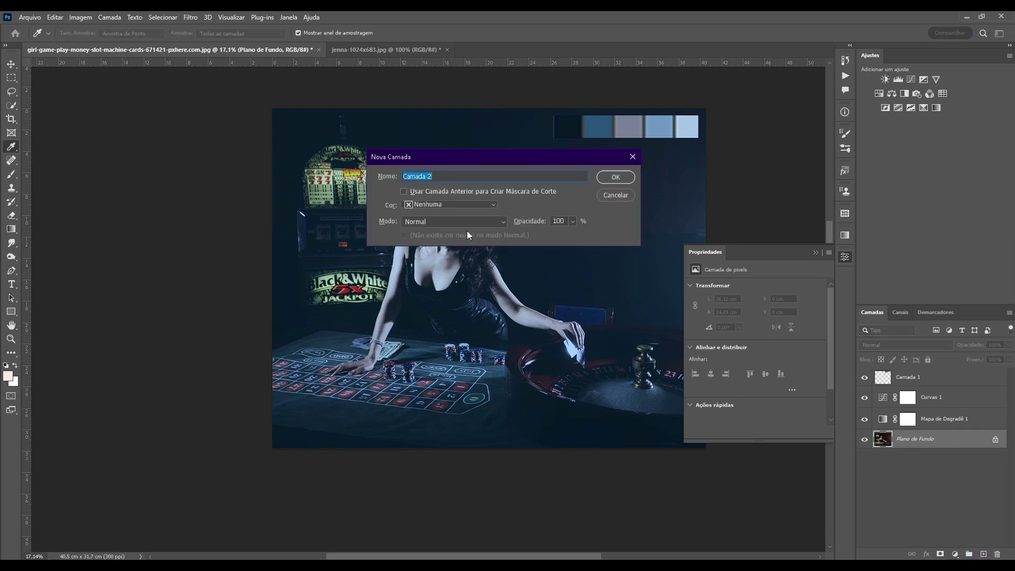
pyautogui.click(454, 222)
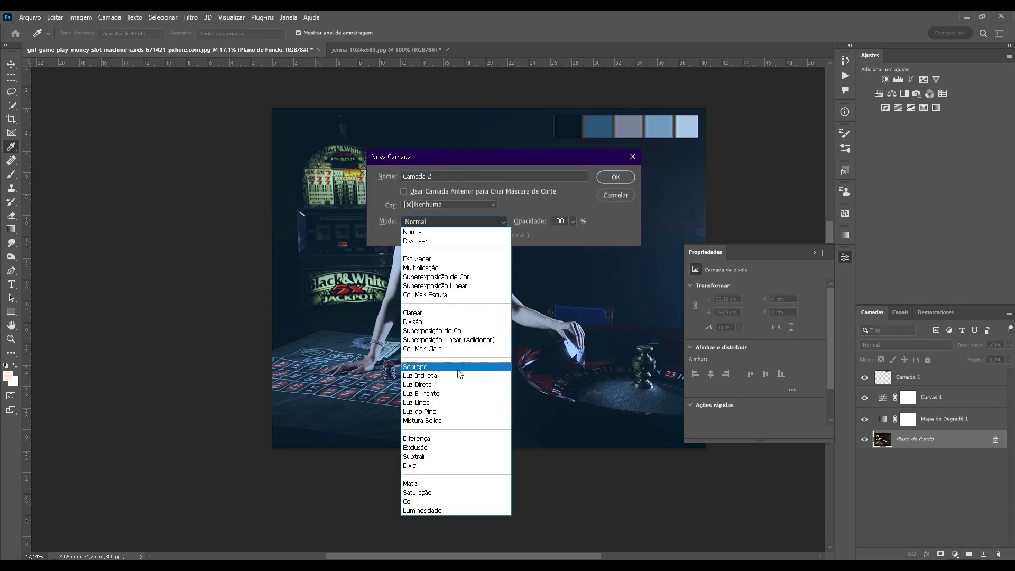
pyautogui.click(458, 367)
pyautogui.click(404, 235)
pyautogui.click(604, 179)
pyautogui.click(898, 345)
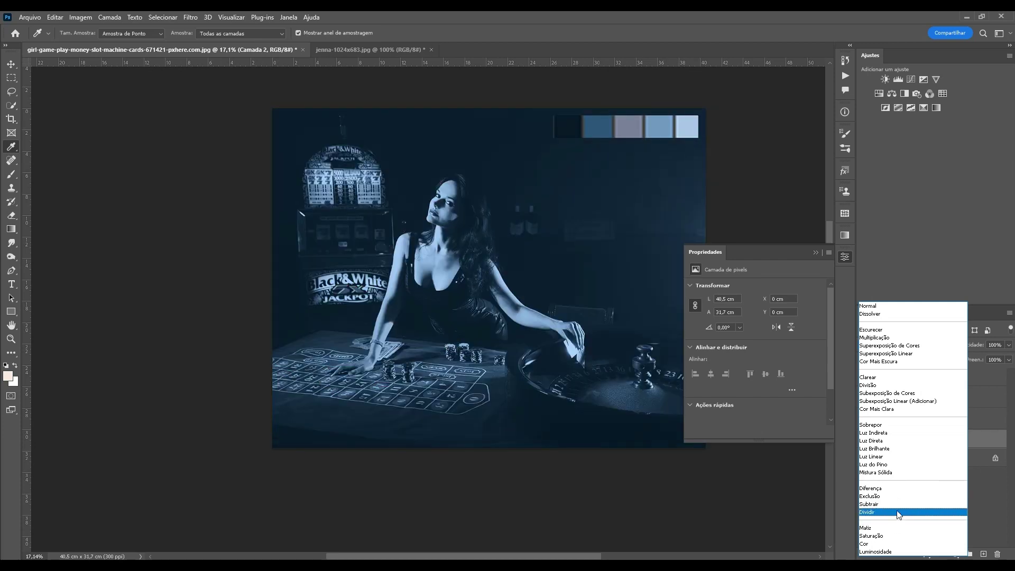
pyautogui.click(914, 488)
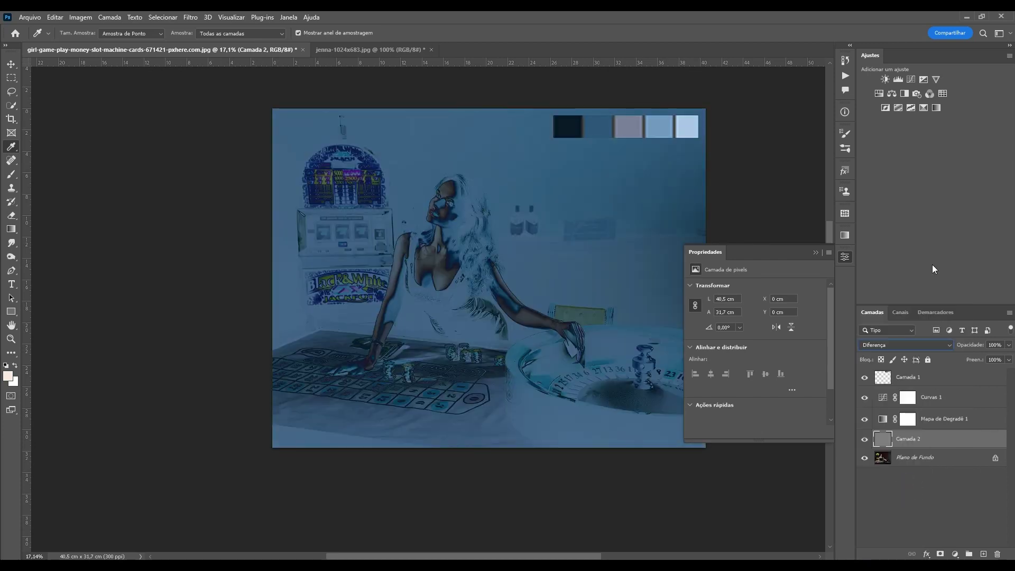
# - Add a Threshold layer at level 30, hide both helper layers, and reselect Curvas 1
pyautogui.click(914, 110)
pyautogui.moveTo(756, 346)
pyautogui.mouseDown()
pyautogui.moveTo(691, 344)
pyautogui.moveTo(706, 349)
pyautogui.mouseUp()
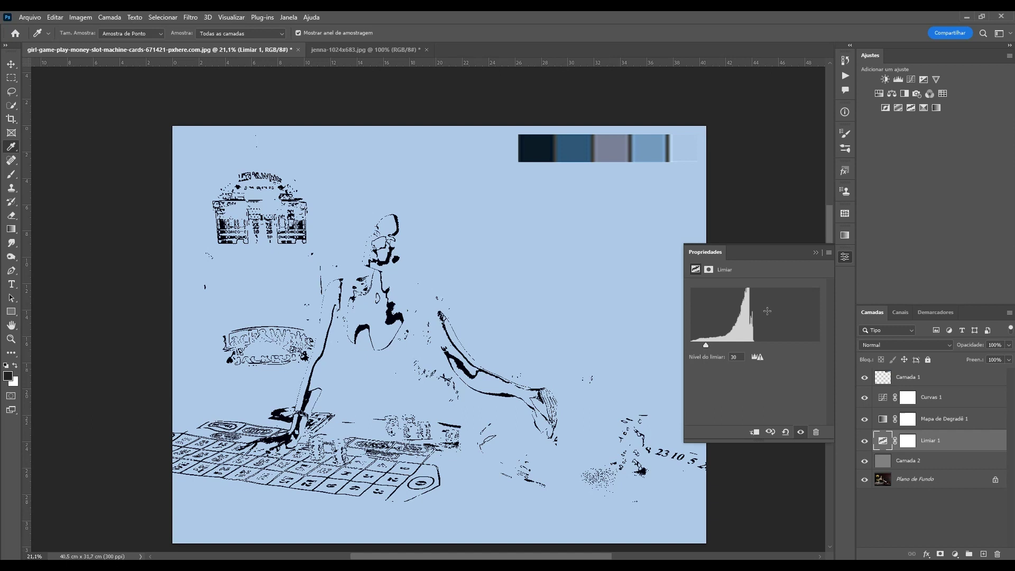
pyautogui.click(815, 252)
pyautogui.moveTo(865, 441); pyautogui.dragTo(865, 469)
pyautogui.click(884, 400)
pyautogui.click(883, 401)
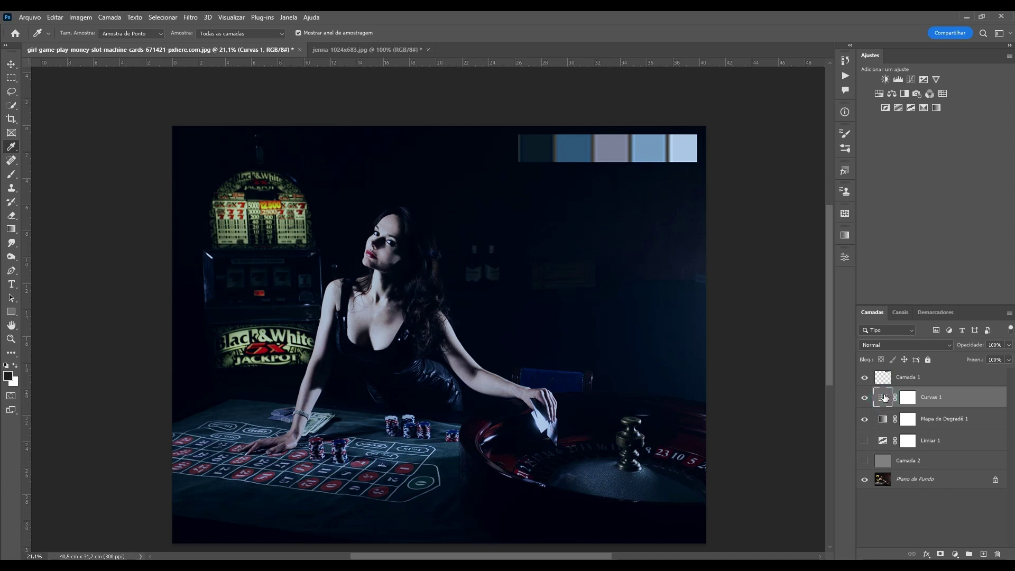
# - Set the Curves midtone target to the blue-grey swatch and sample a neutral midtone on the woman's chest
pyautogui.doubleClick(884, 397)
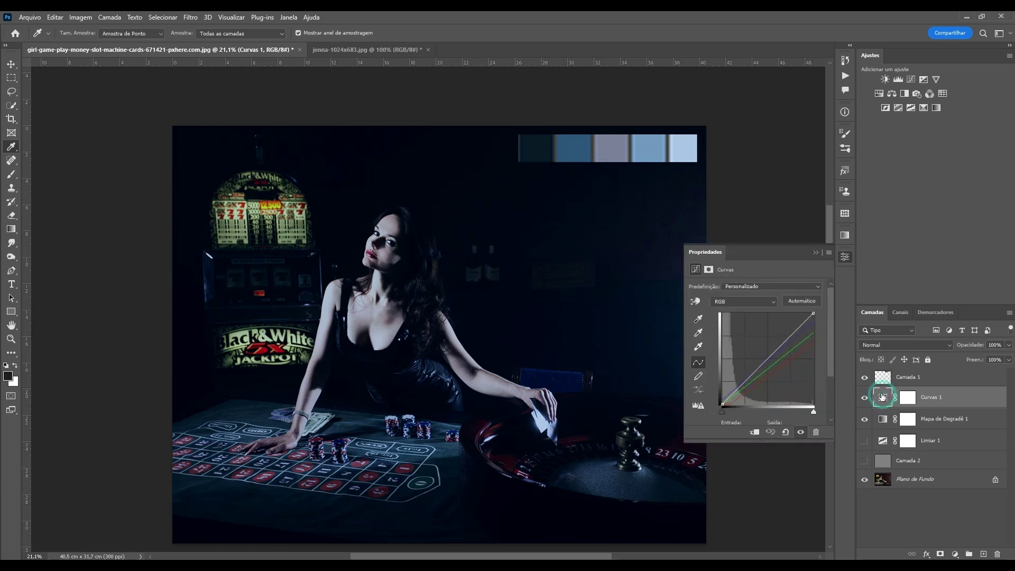
pyautogui.doubleClick(697, 337)
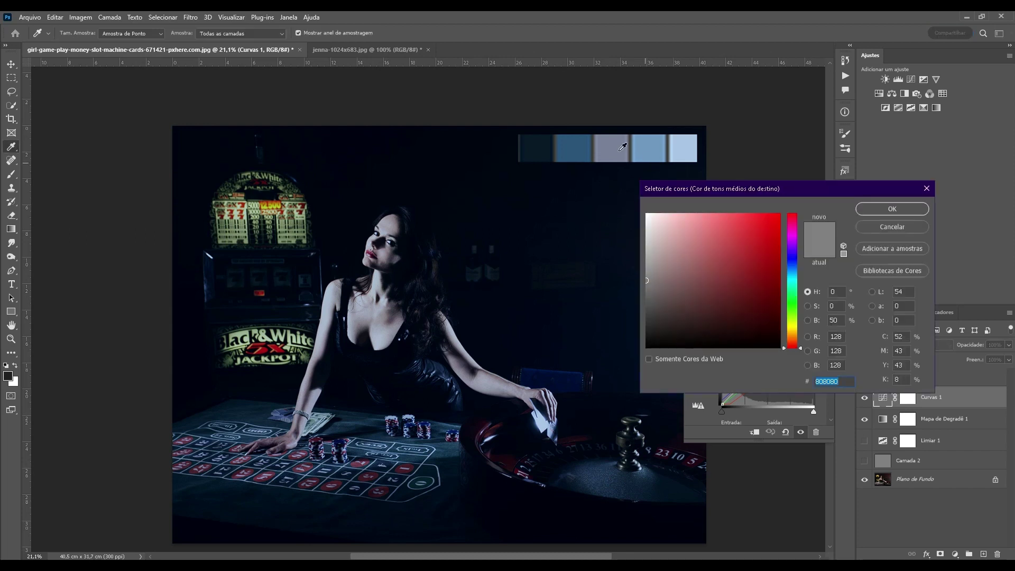
pyautogui.moveTo(735, 188); pyautogui.dragTo(809, 181)
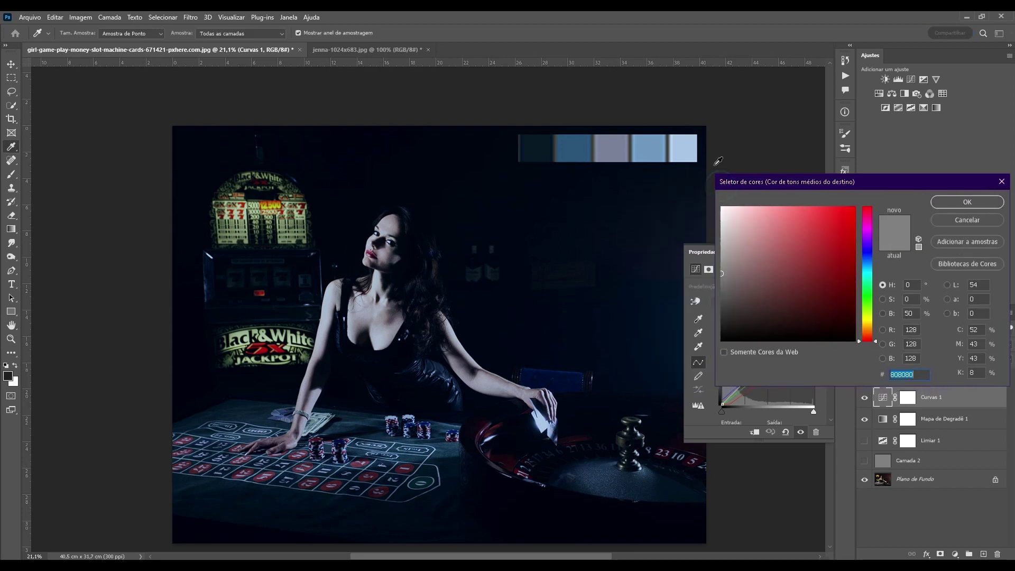
pyautogui.click(615, 151)
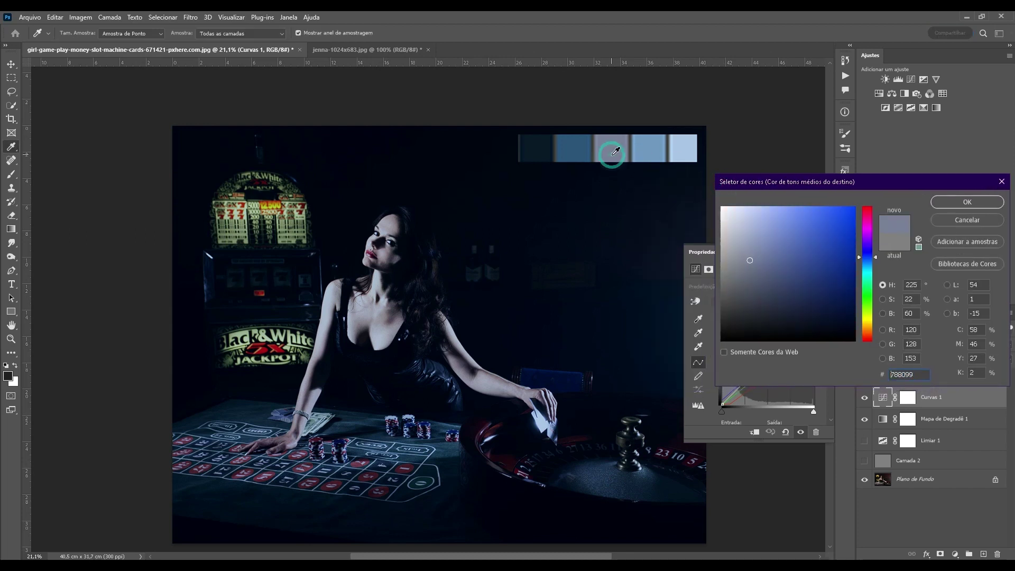
pyautogui.click(937, 203)
pyautogui.click(510, 222)
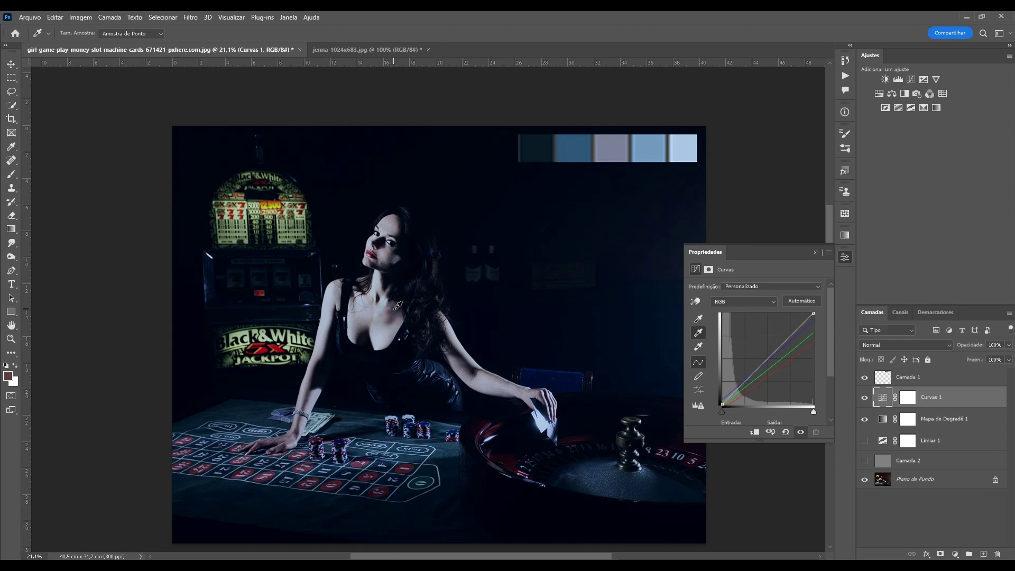
pyautogui.click(393, 312)
# - Delete Limiar 1, Camada 2 and the Camada 1 swatch strip layer
pyautogui.click(943, 442)
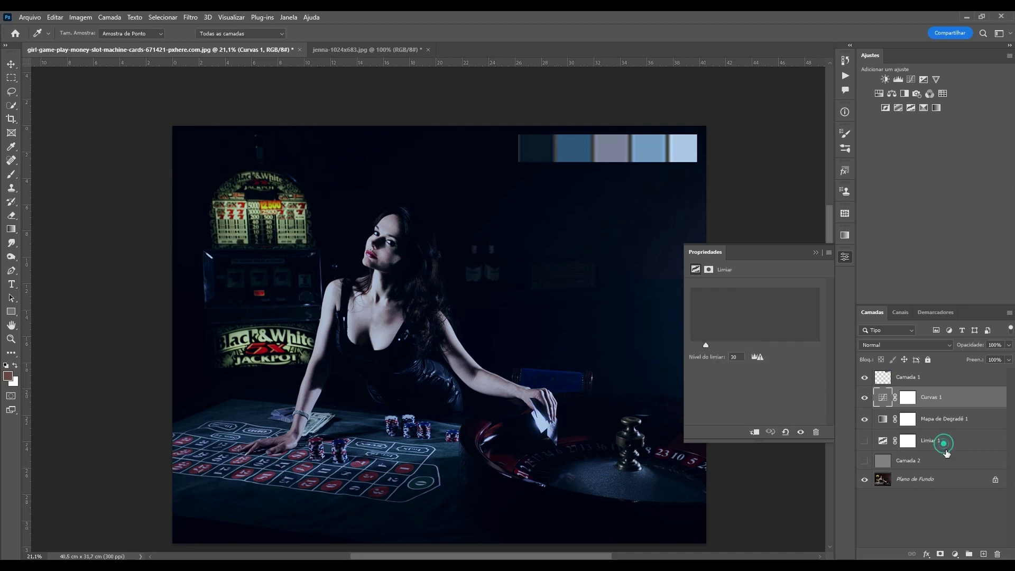
pyautogui.keyDown('shift'); pyautogui.click(946, 461); pyautogui.keyUp('shift')
pyautogui.moveTo(951, 461); pyautogui.dragTo(997, 553)
pyautogui.click(933, 377)
pyautogui.moveTo(959, 380); pyautogui.dragTo(997, 553)
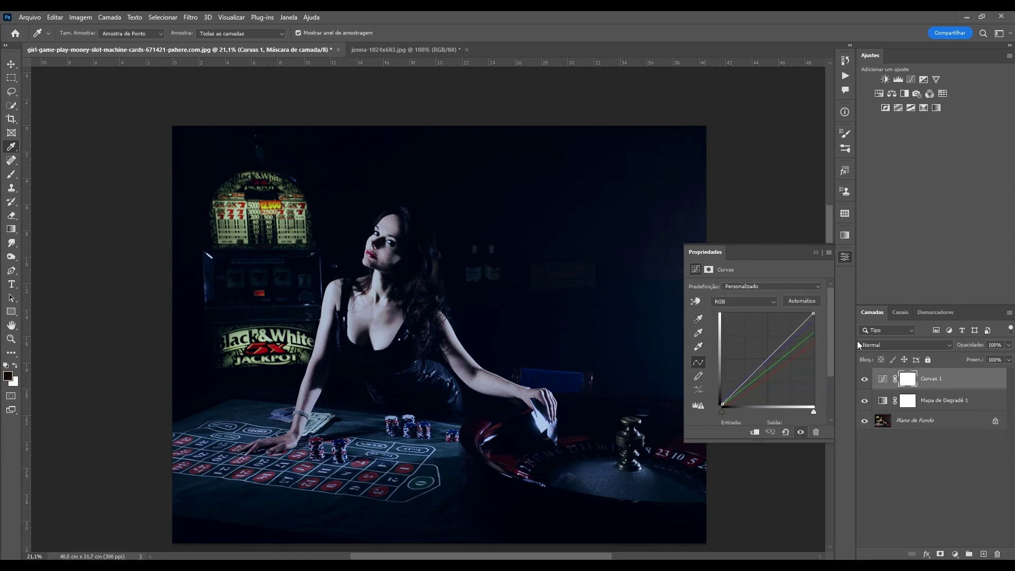
pyautogui.click(815, 252)
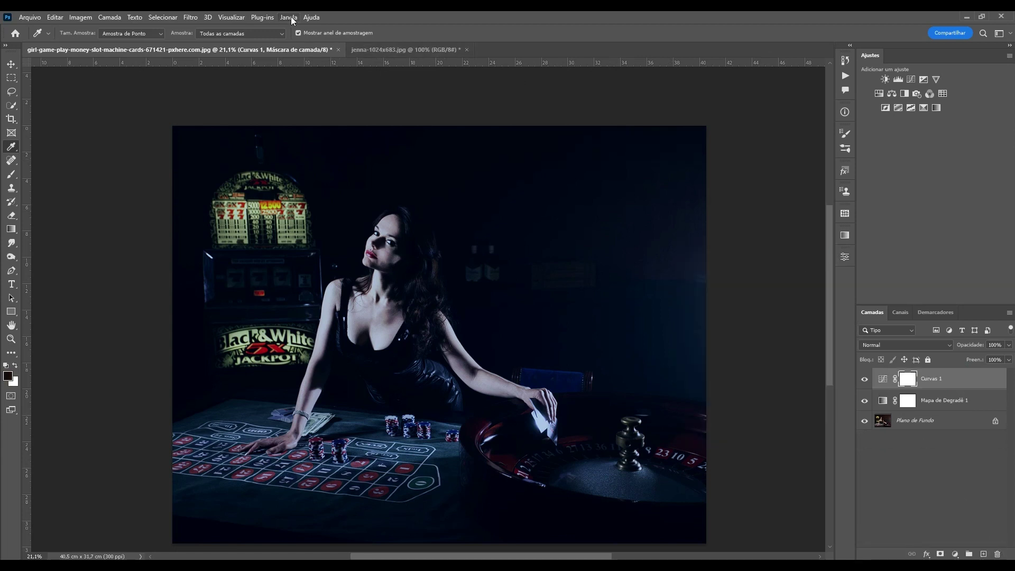
# - Tile the casino and reference photos with 2 impressões na vertical and recentre the casino view
pyautogui.click(289, 17)
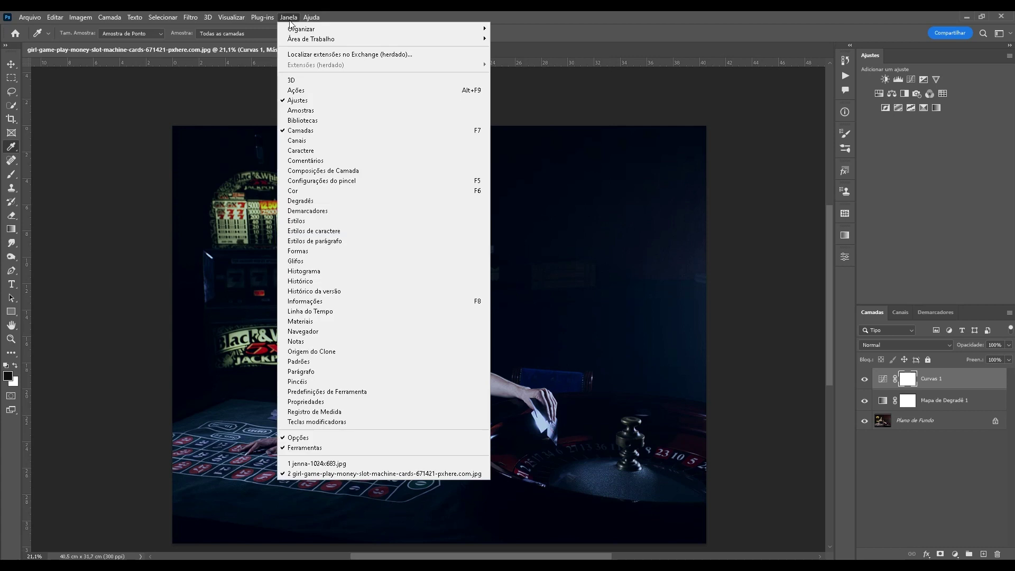
pyautogui.moveTo(380, 28)
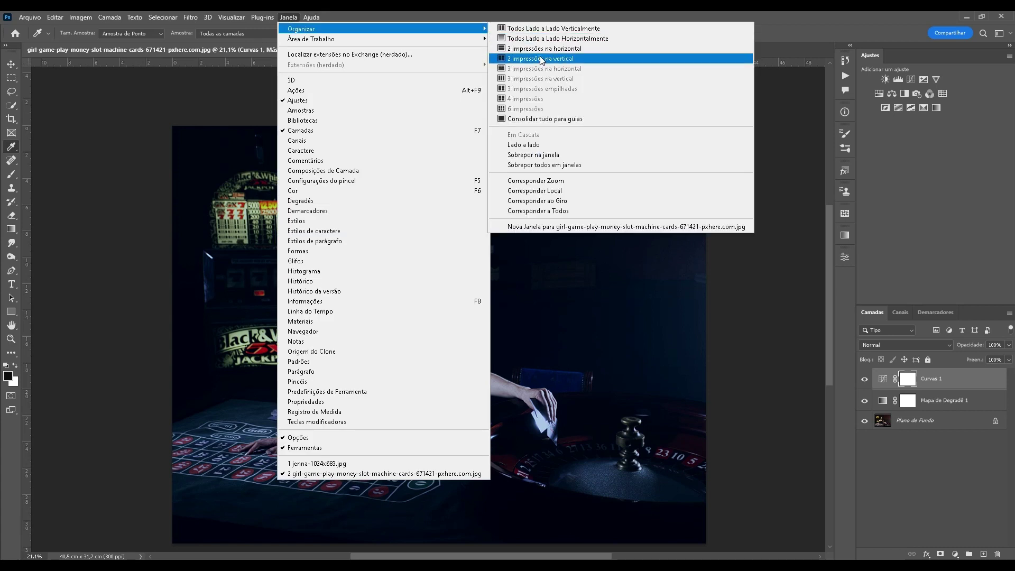
pyautogui.click(542, 59)
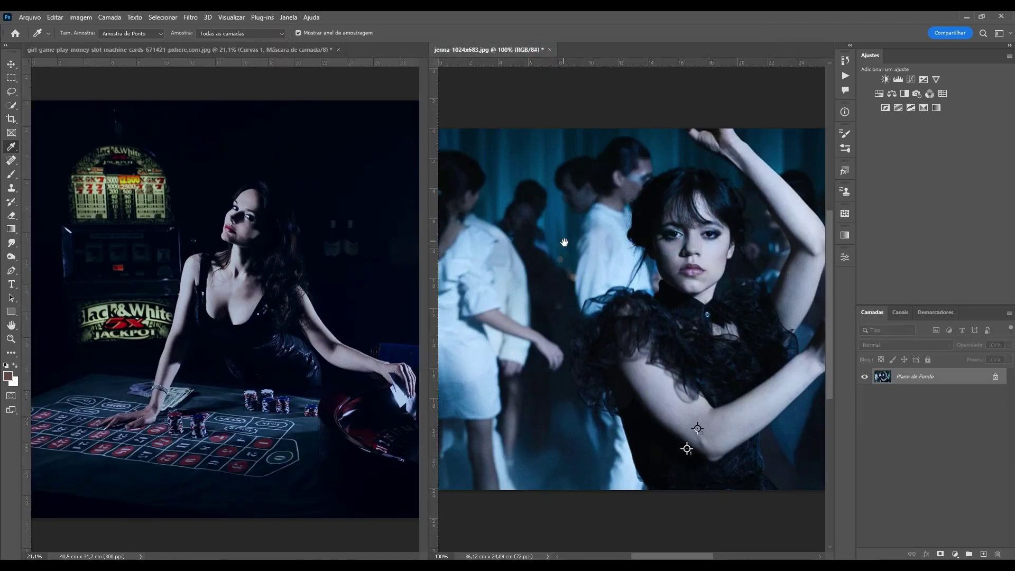
pyautogui.moveTo(563, 242); pyautogui.dragTo(469, 243)
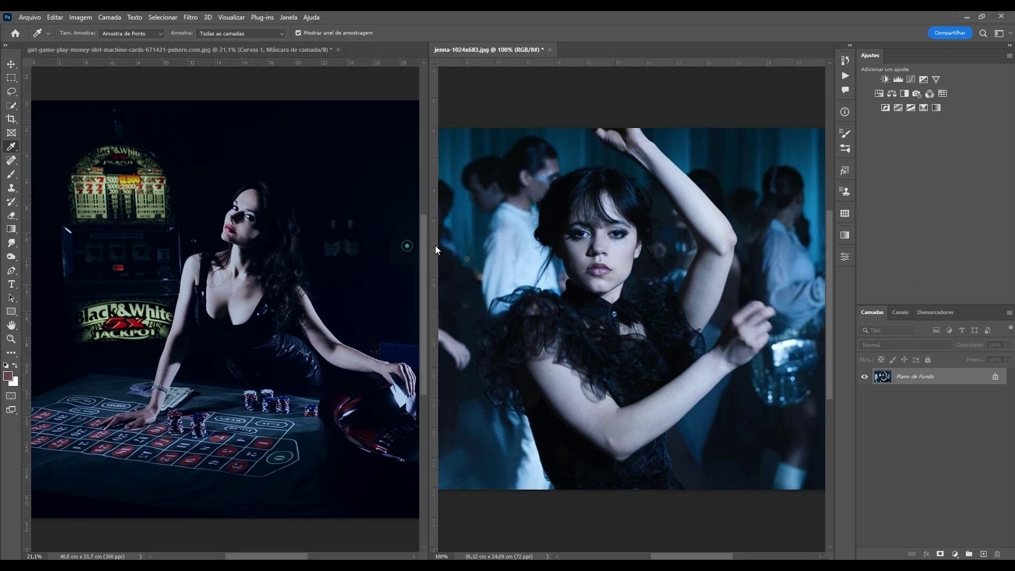
pyautogui.click(407, 246)
pyautogui.moveTo(283, 236); pyautogui.dragTo(326, 226)
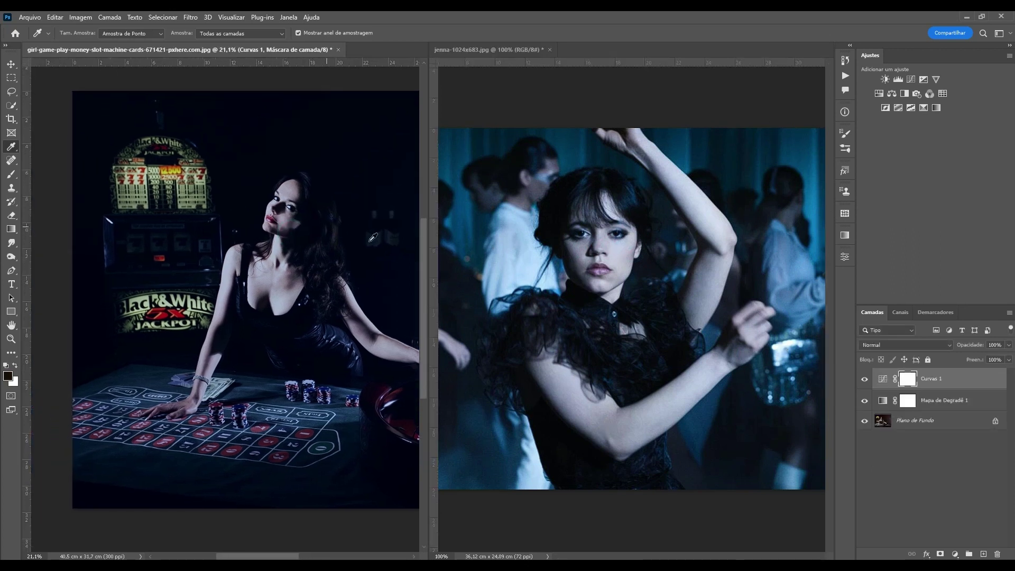
pyautogui.moveTo(325, 279)
pyautogui.mouseDown()
pyautogui.moveTo(266, 271)
pyautogui.moveTo(276, 287)
pyautogui.mouseUp()
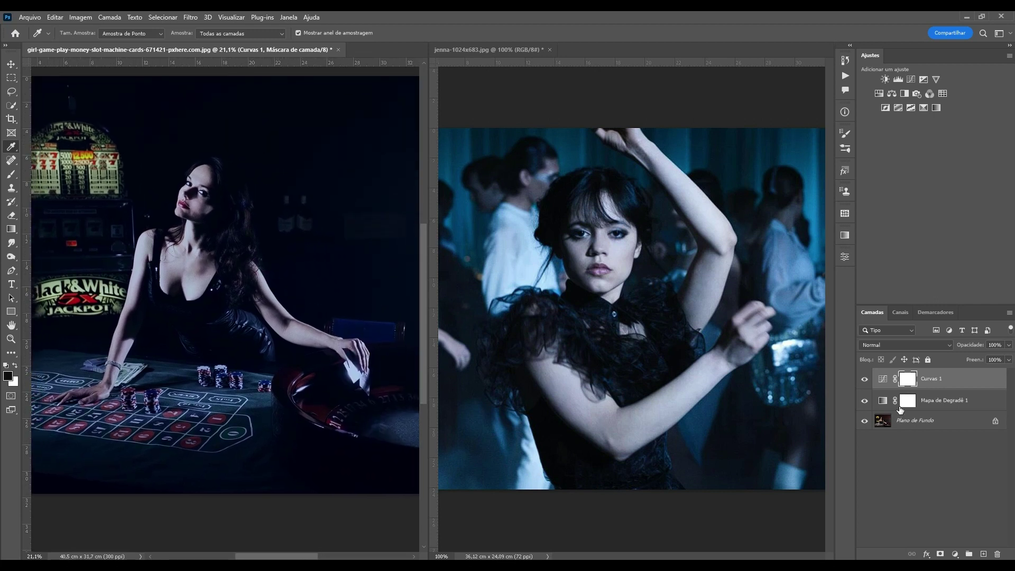
pyautogui.click(882, 378)
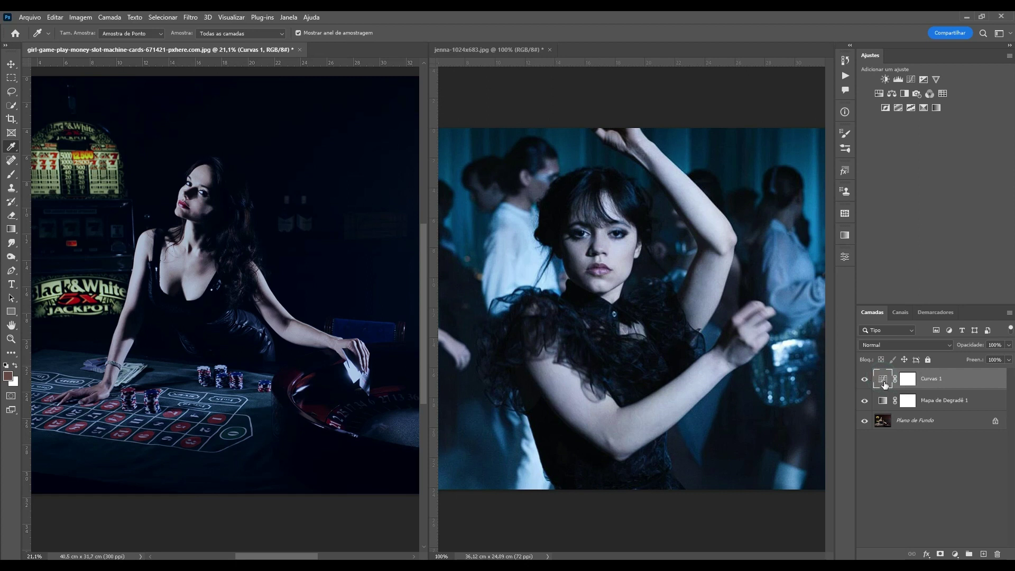
# - Bend Curvas 1 into an S-curve, raising the upper midtones and lowering the shadows
pyautogui.doubleClick(883, 383)
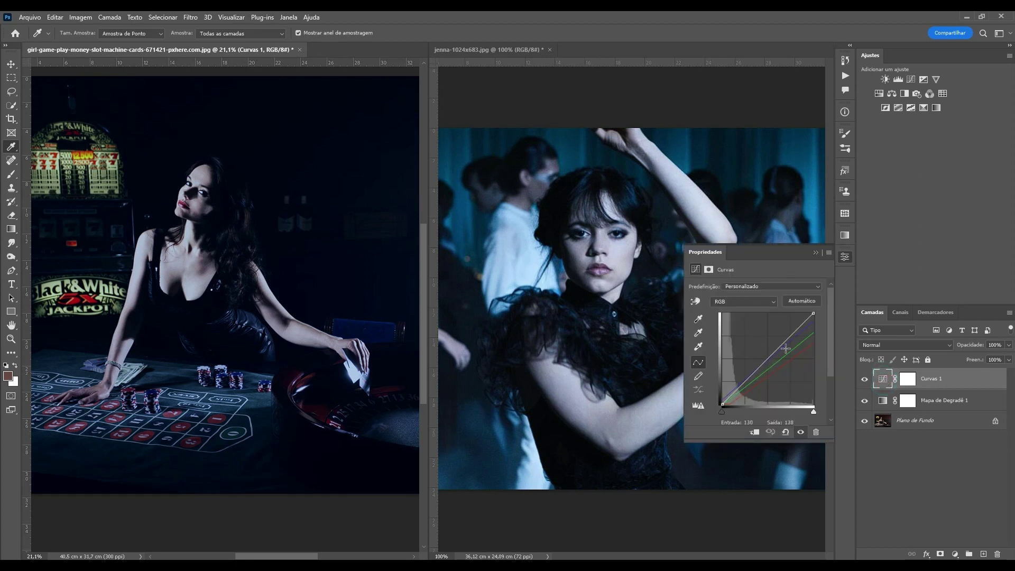
pyautogui.moveTo(786, 348); pyautogui.dragTo(789, 332)
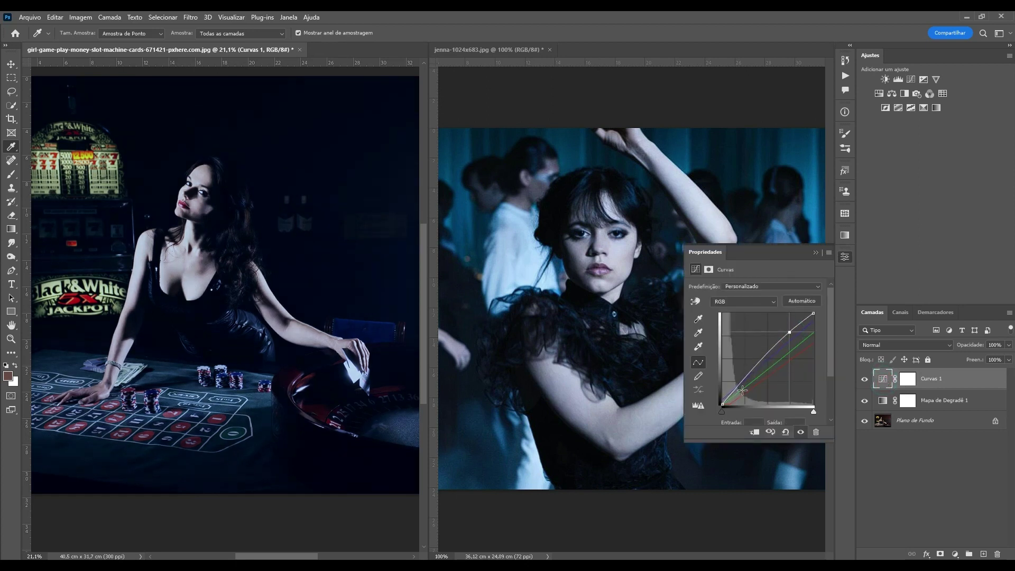
pyautogui.moveTo(739, 386); pyautogui.dragTo(739, 391)
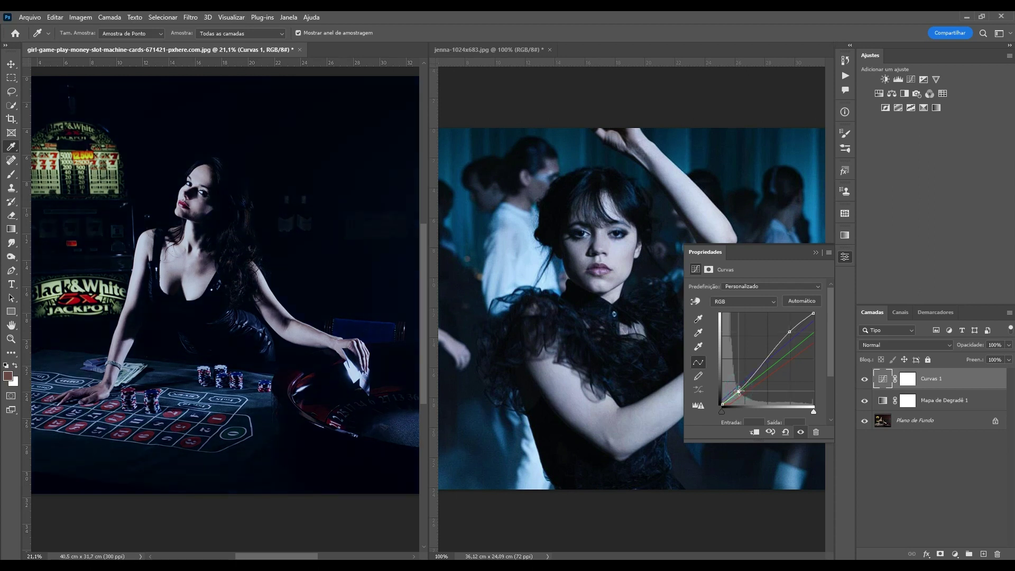
pyautogui.moveTo(788, 333); pyautogui.dragTo(785, 331)
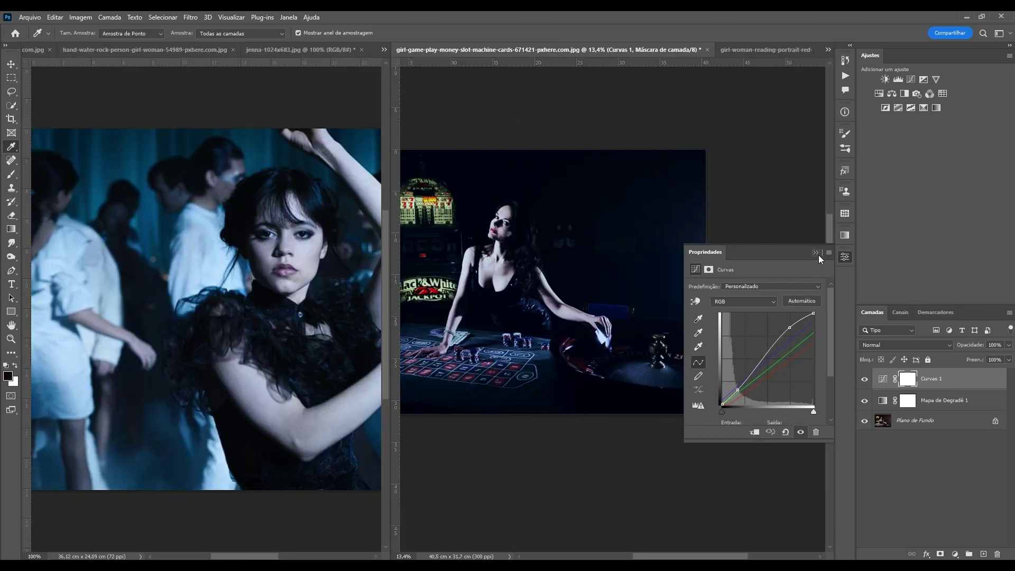
pyautogui.click(817, 253)
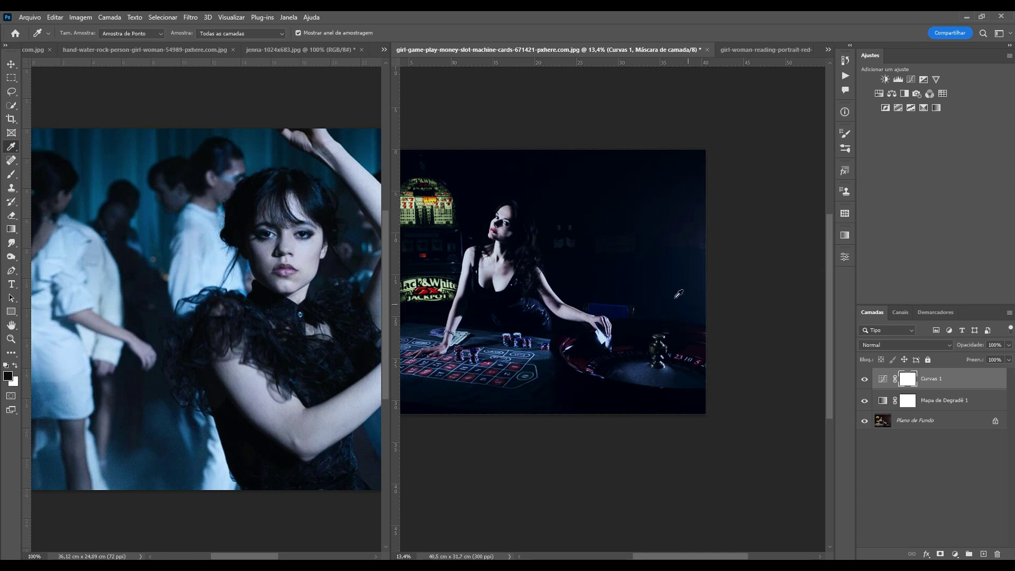
pyautogui.moveTo(570, 269); pyautogui.dragTo(647, 272)
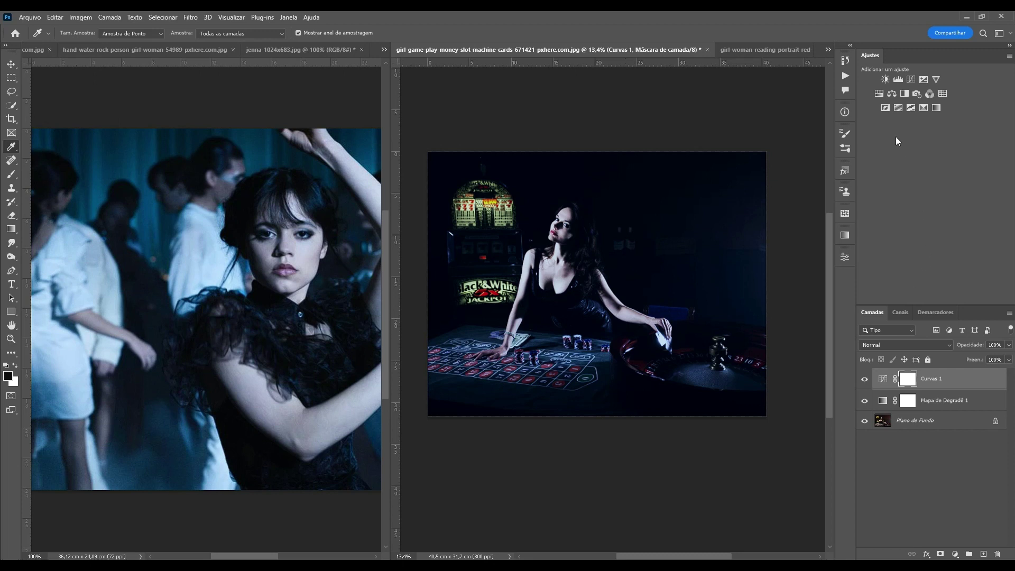
# - Add a Matiz/Saturação layer with saturation lowered to -2
pyautogui.click(881, 95)
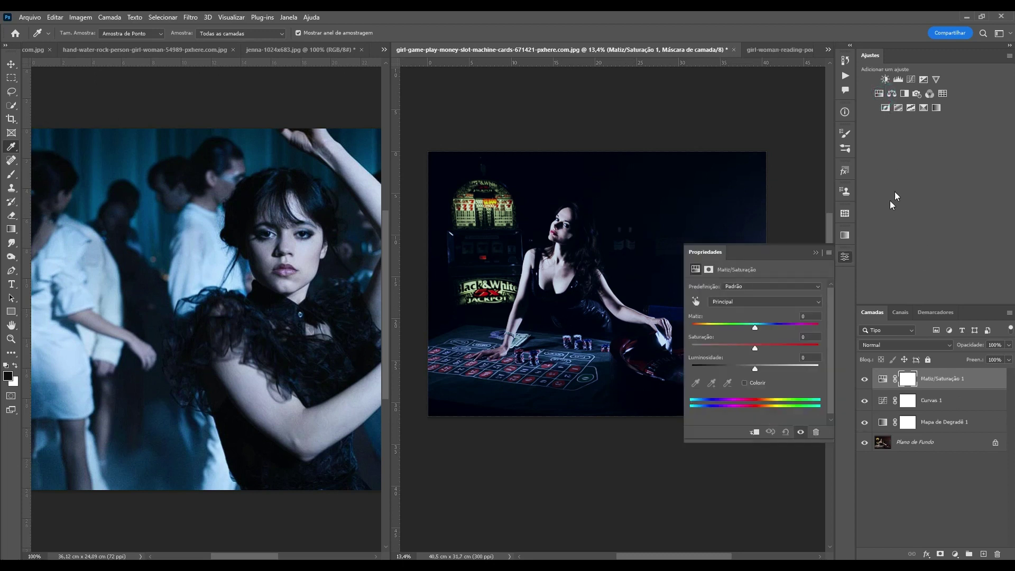
pyautogui.moveTo(757, 347); pyautogui.dragTo(749, 348)
pyautogui.click(814, 251)
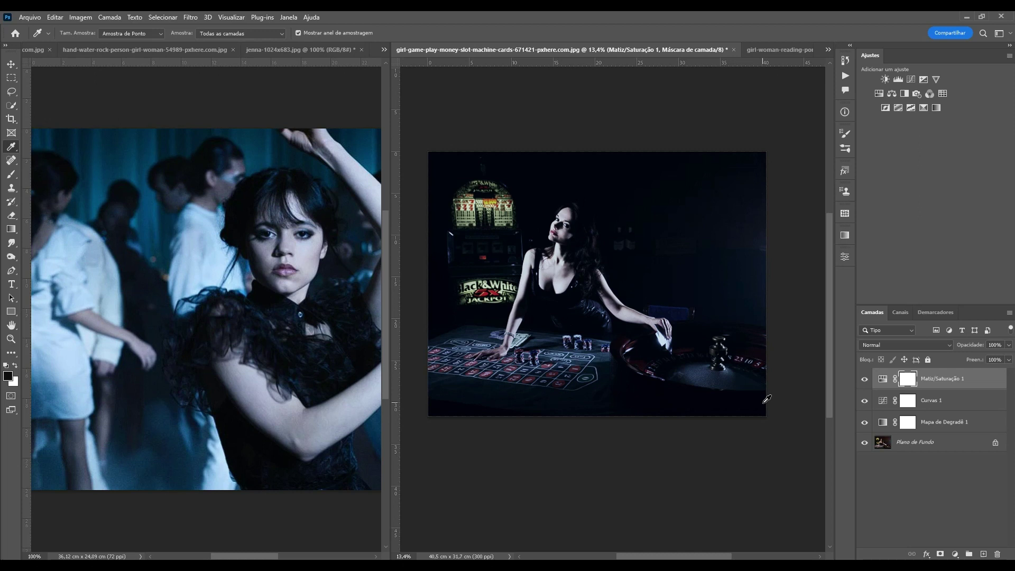
# - Group the three adjustment layers as Agrupar 1 and drag the group toward another photo
pyautogui.keyDown('shift'); pyautogui.click(979, 423); pyautogui.keyUp('shift')
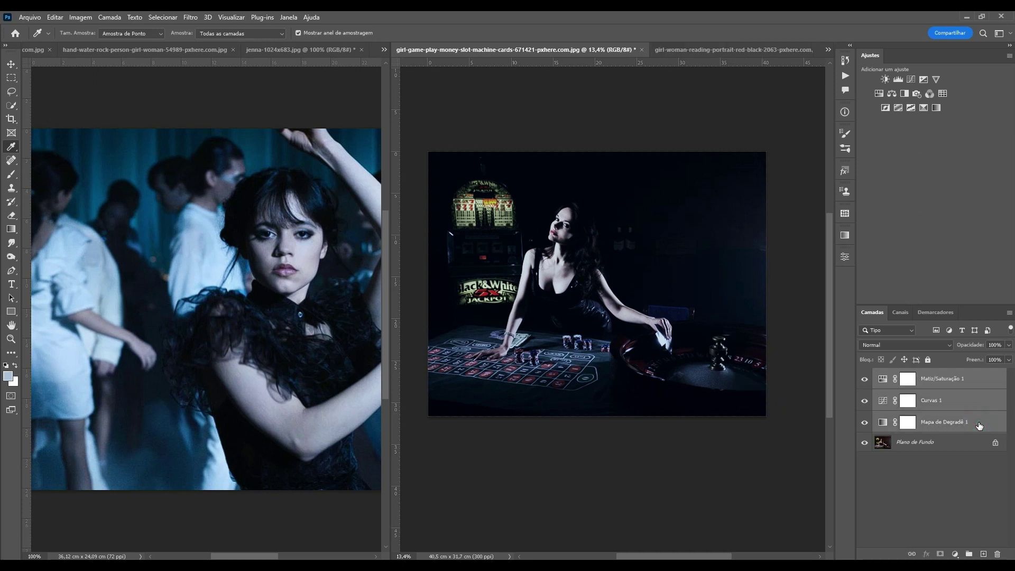
pyautogui.hotkey('ctrl', 'g')
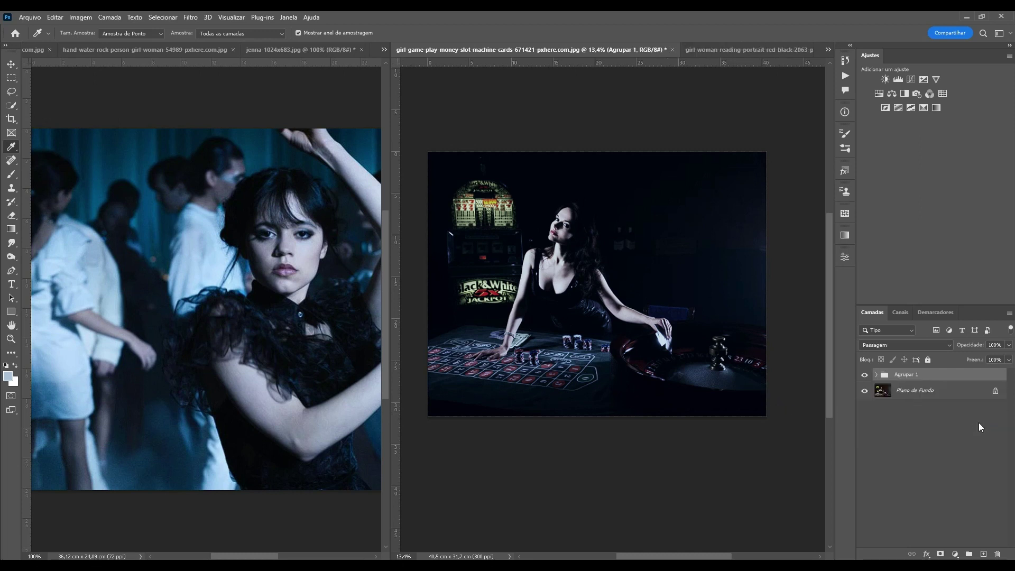
pyautogui.moveTo(884, 374)
pyautogui.mouseDown()
pyautogui.moveTo(745, 82)
pyautogui.moveTo(676, 314)
pyautogui.mouseUp()
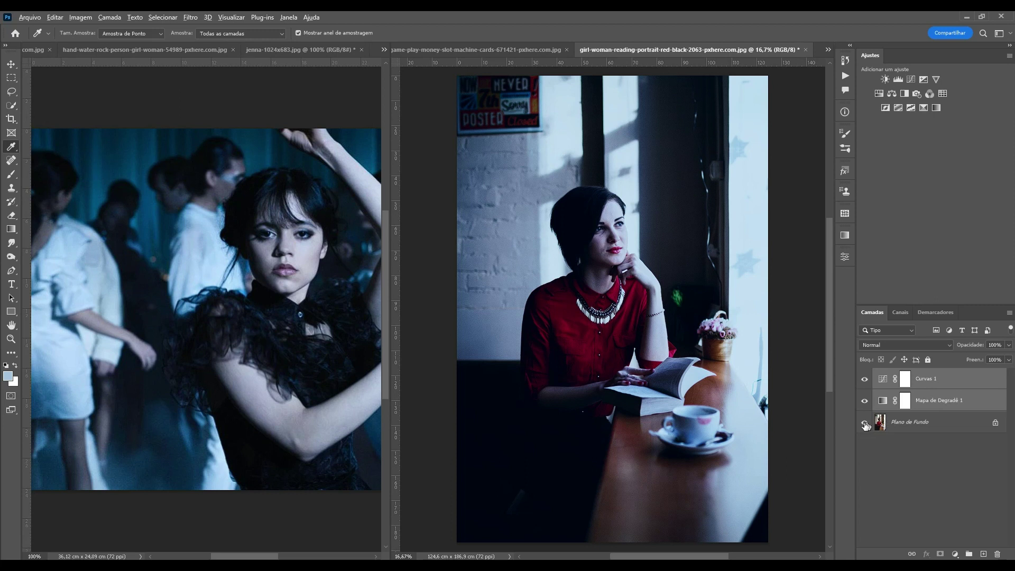
# - Toggle the reading portrait's blue grade off and on to compare it with the original colours
pyautogui.keyDown('alt'); pyautogui.click(865, 423); pyautogui.keyUp('alt')
pyautogui.keyDown('alt'); pyautogui.click(864, 423); pyautogui.keyUp('alt')
pyautogui.click(944, 402)
pyautogui.click(939, 379)
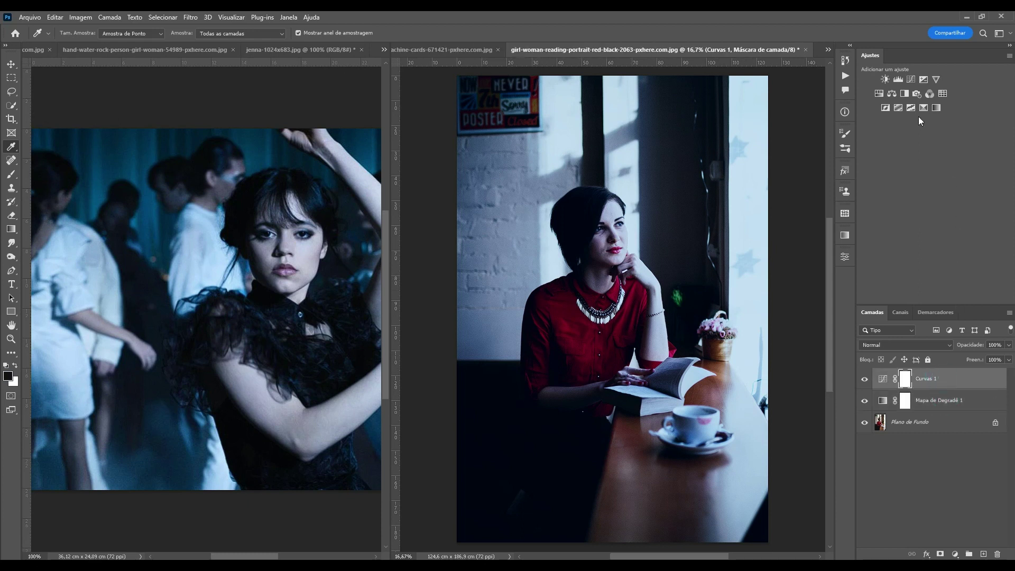
# - Add a Hue/Saturation layer above Curves, desaturating reds to -12 and yellows to -10
pyautogui.click(878, 95)
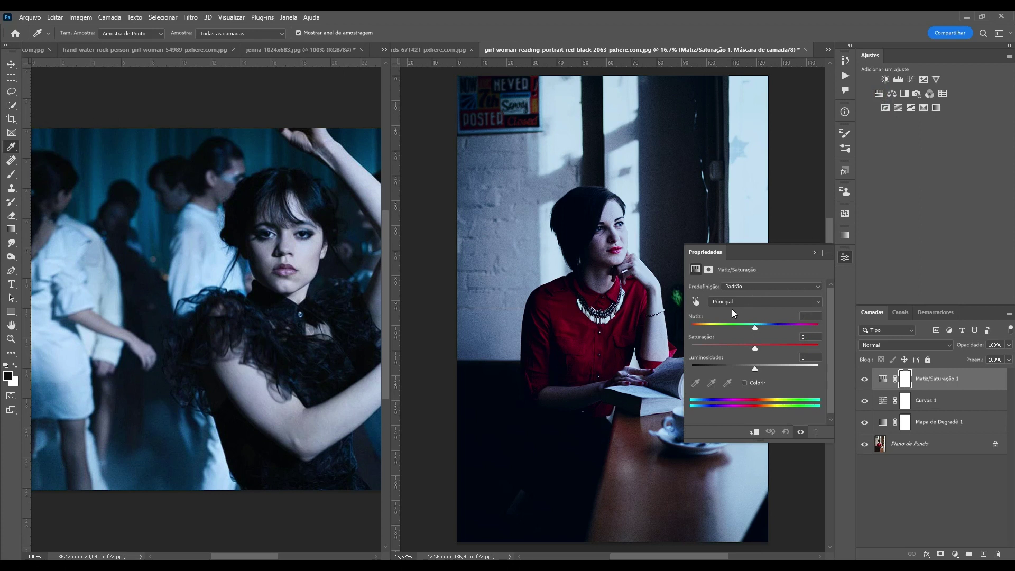
pyautogui.moveTo(756, 348); pyautogui.dragTo(754, 349)
pyautogui.click(739, 303)
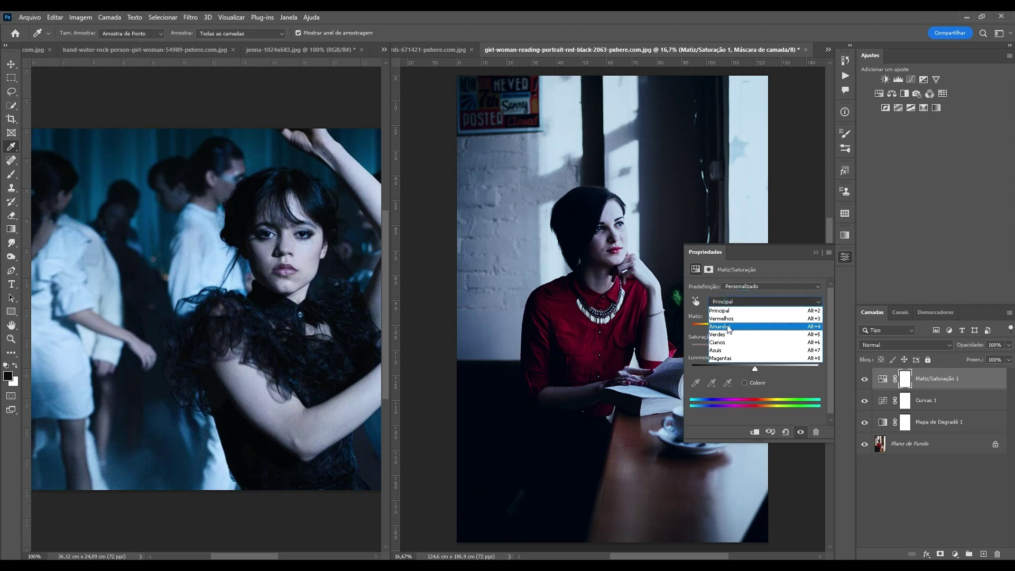
pyautogui.click(735, 320)
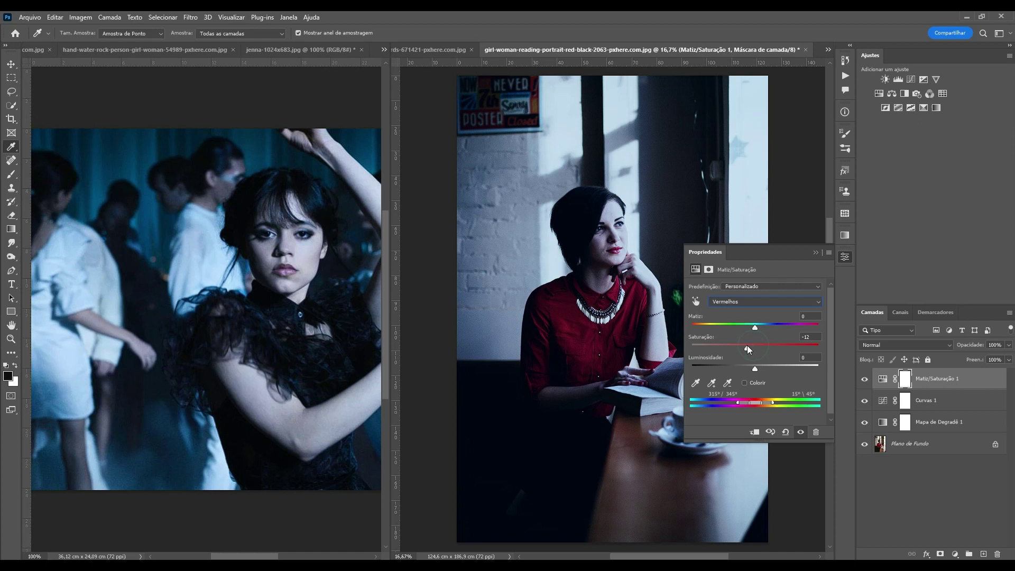
pyautogui.click(740, 302)
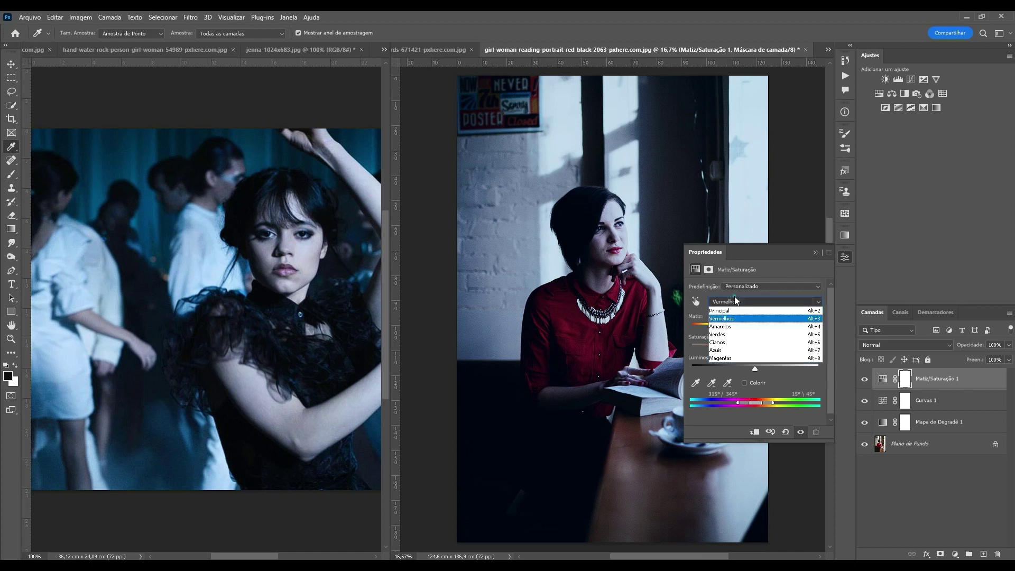
pyautogui.click(735, 327)
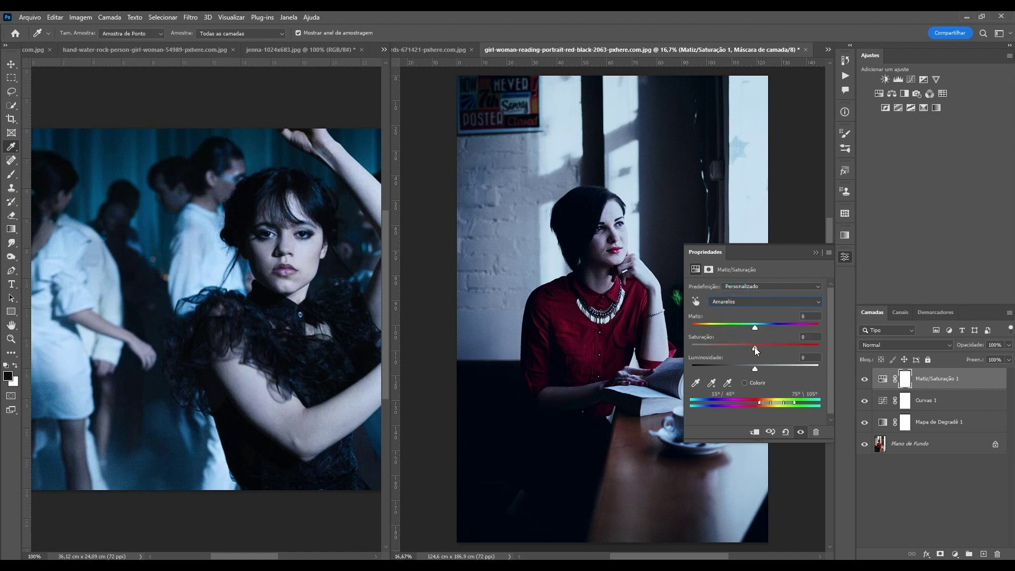
pyautogui.click(815, 253)
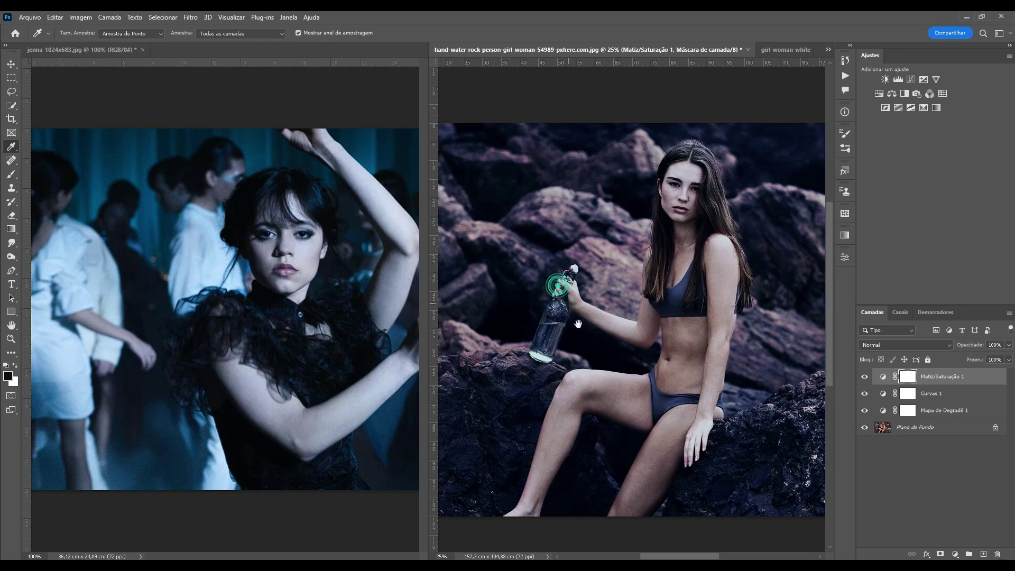
# - Set the rock photo's Matiz/Saturação 1 reds to -23 saturation and +17 lightness, then activate the reference photo
pyautogui.moveTo(561, 288); pyautogui.dragTo(582, 318)
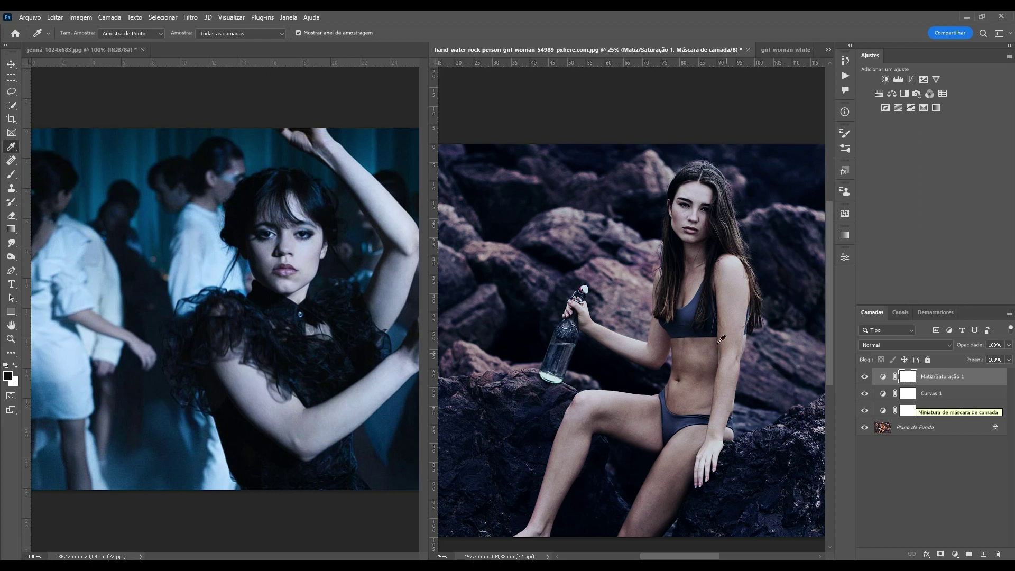
pyautogui.scroll(-2, 694, 328)
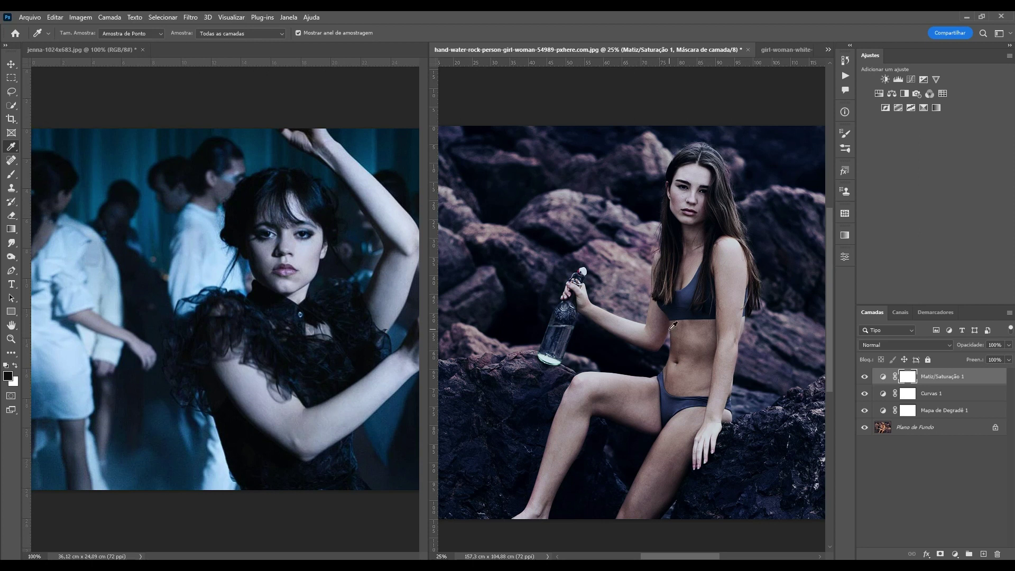
pyautogui.scroll(-1, 689, 364)
pyautogui.hscroll(1, 688, 365)
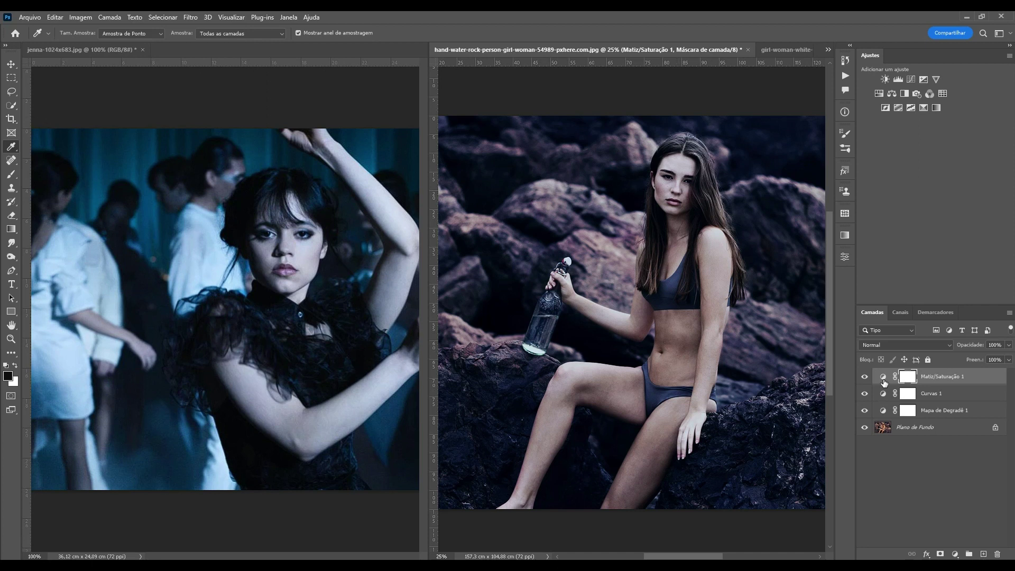
pyautogui.doubleClick(883, 378)
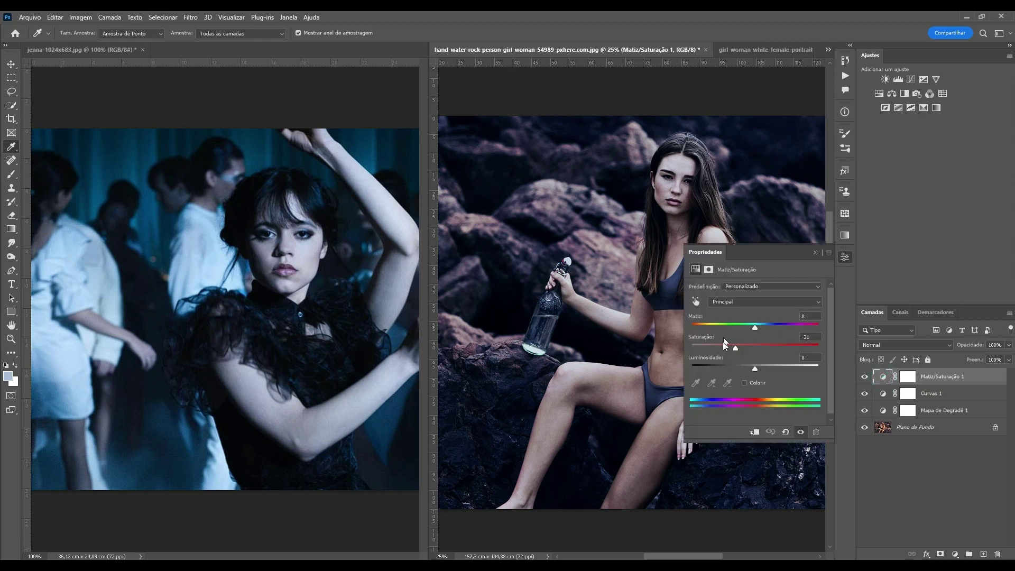
pyautogui.click(737, 303)
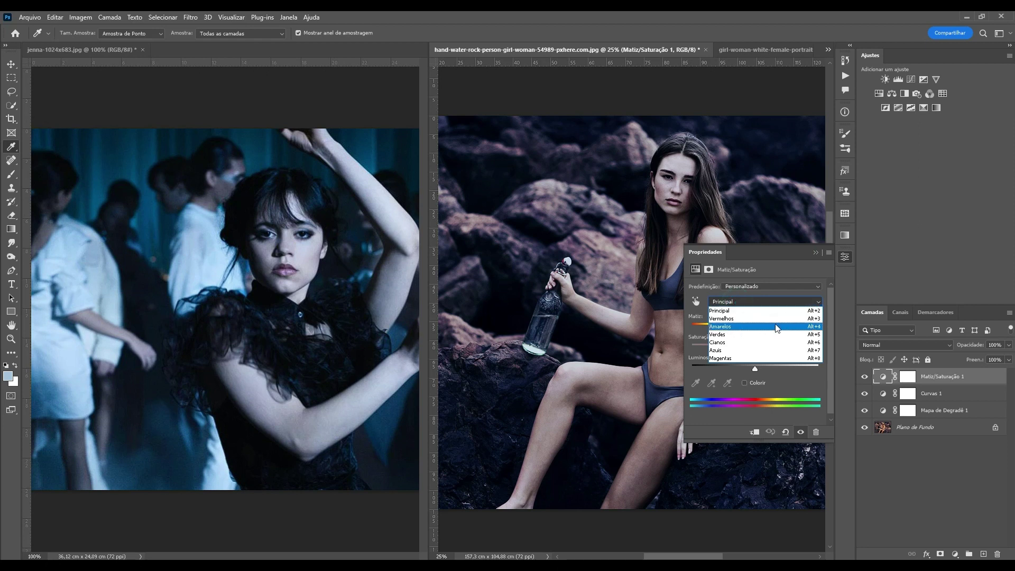
pyautogui.click(743, 318)
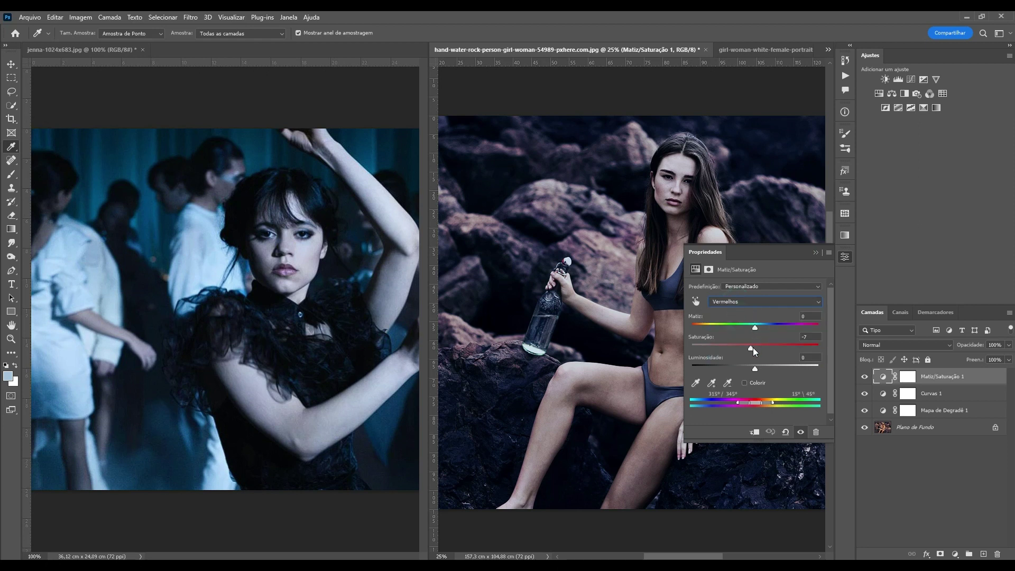
pyautogui.moveTo(755, 368); pyautogui.dragTo(776, 368)
pyautogui.click(816, 253)
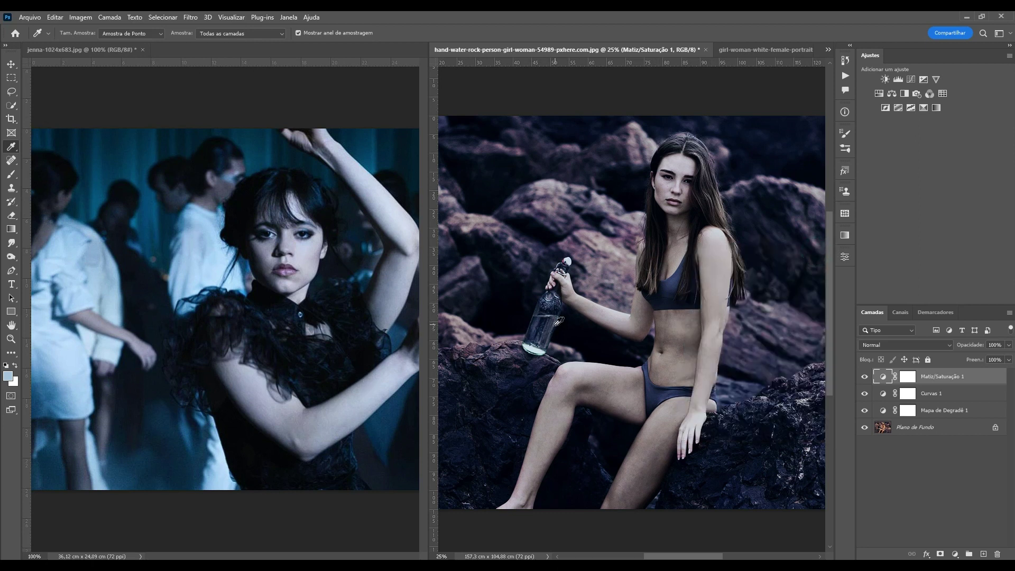
pyautogui.hotkey('ctrl', 'Tab')
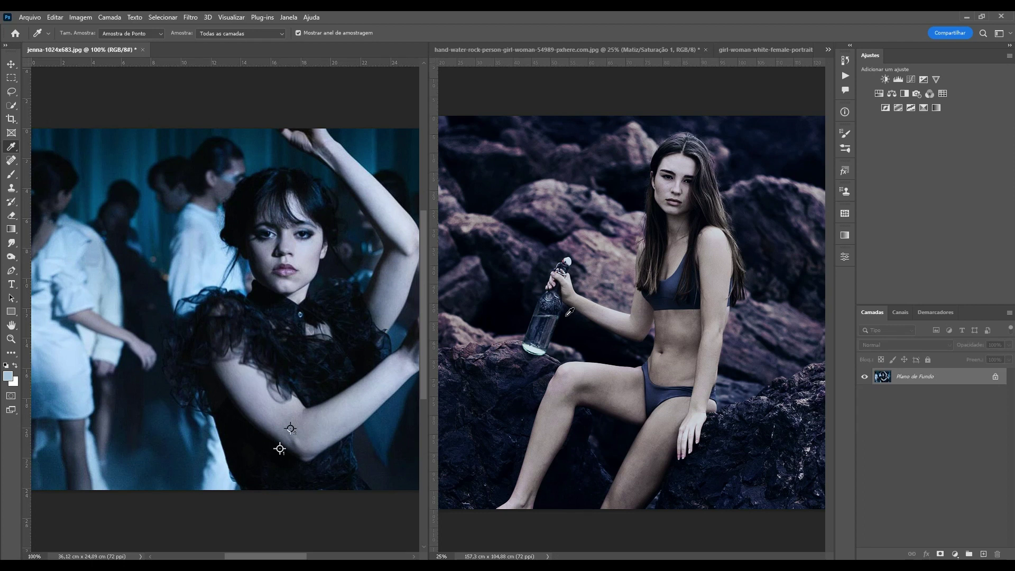
# - Hide the panels and compare the greenhouse photo with and without its blue grade
pyautogui.press('Tab')
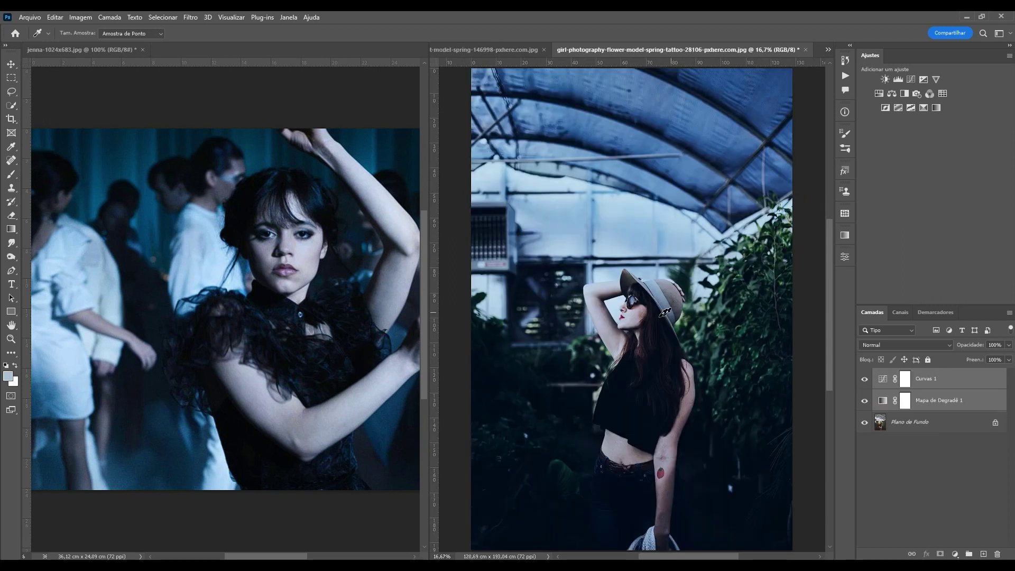
pyautogui.moveTo(646, 336); pyautogui.dragTo(652, 283)
pyautogui.keyDown('alt'); pyautogui.click(864, 423); pyautogui.keyUp('alt')
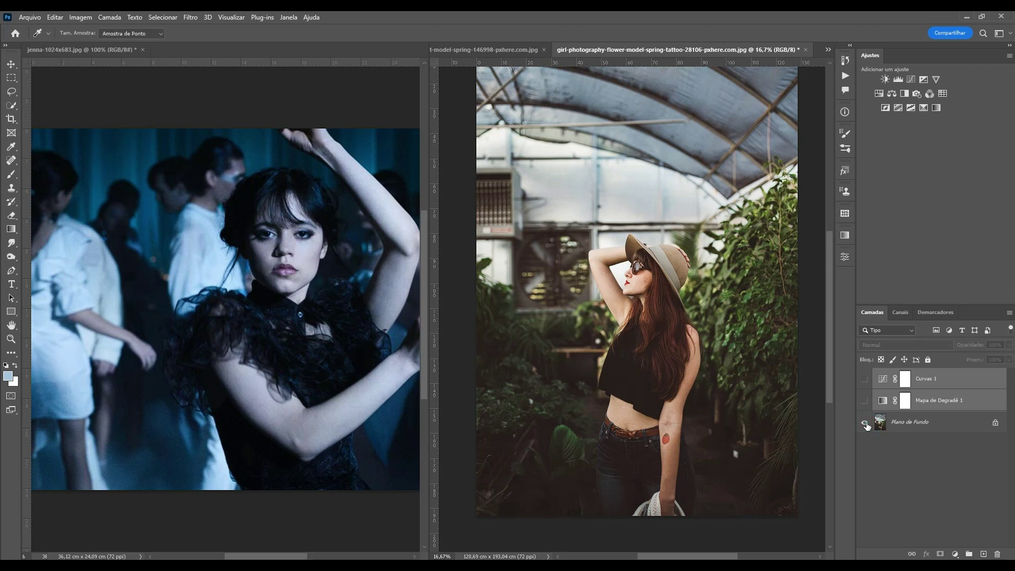
pyautogui.keyDown('alt'); pyautogui.click(865, 422); pyautogui.keyUp('alt')
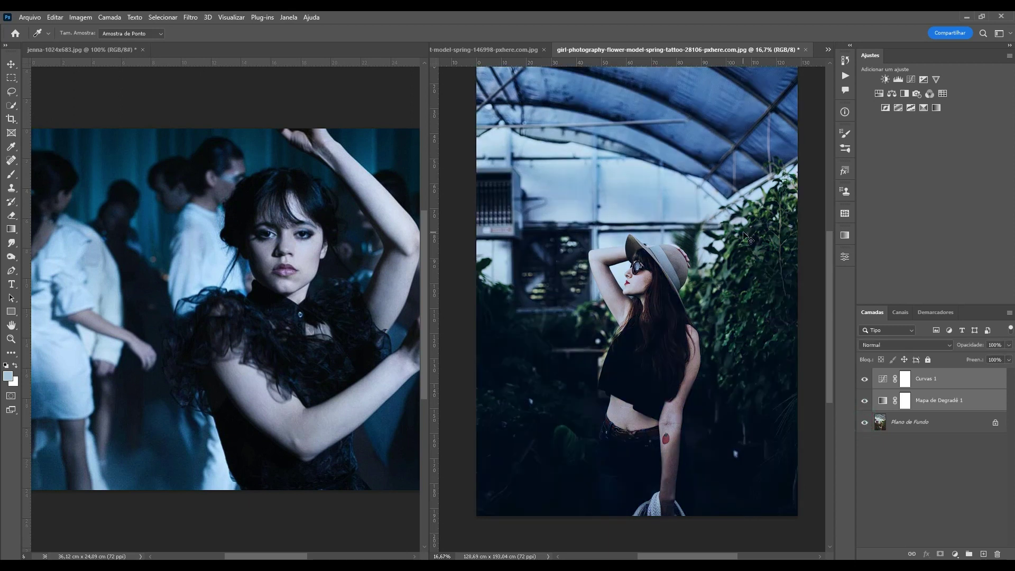
# - Compare the hotel bedroom photo with and without its blue grade, ending on the vintage portrait
pyautogui.hotkey('ctrl', 'Tab')
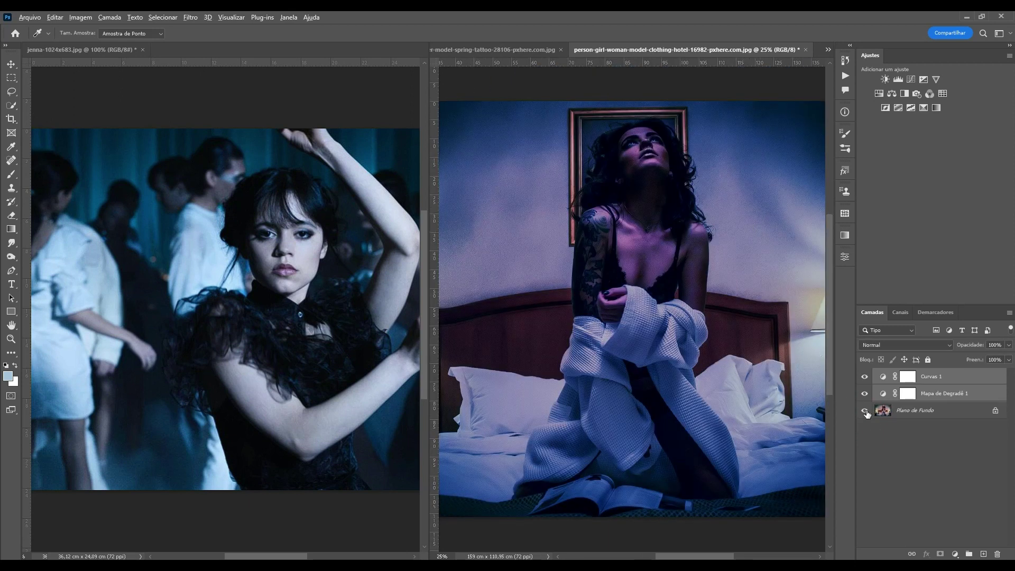
pyautogui.keyDown('alt'); pyautogui.click(865, 410); pyautogui.keyUp('alt')
pyautogui.keyDown('alt'); pyautogui.click(865, 410); pyautogui.keyUp('alt')
pyautogui.hotkey('ctrl', 'Tab')
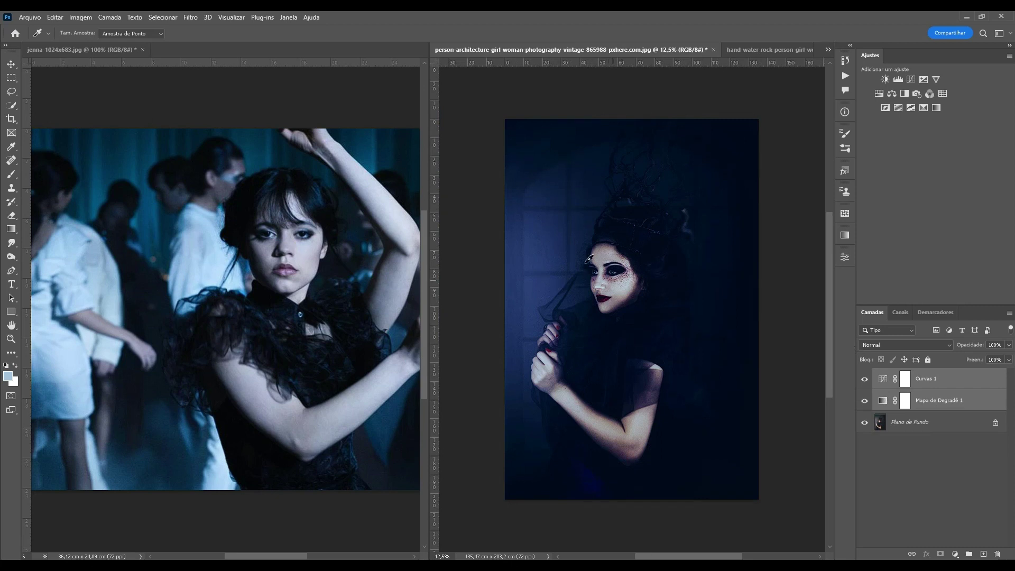
pyautogui.moveTo(643, 266); pyautogui.dragTo(672, 262)
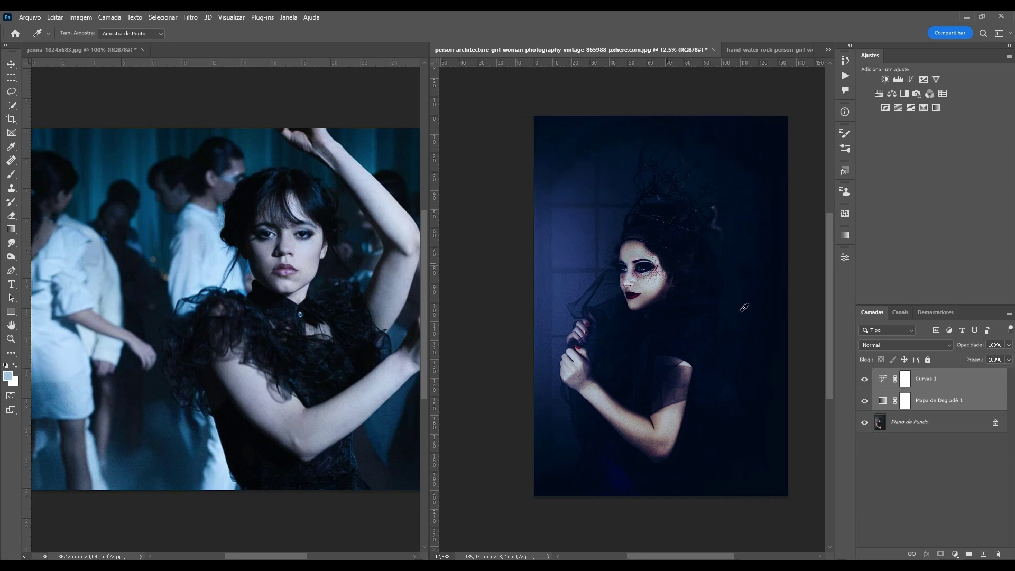
pyautogui.keyDown('alt'); pyautogui.click(867, 422); pyautogui.keyUp('alt')
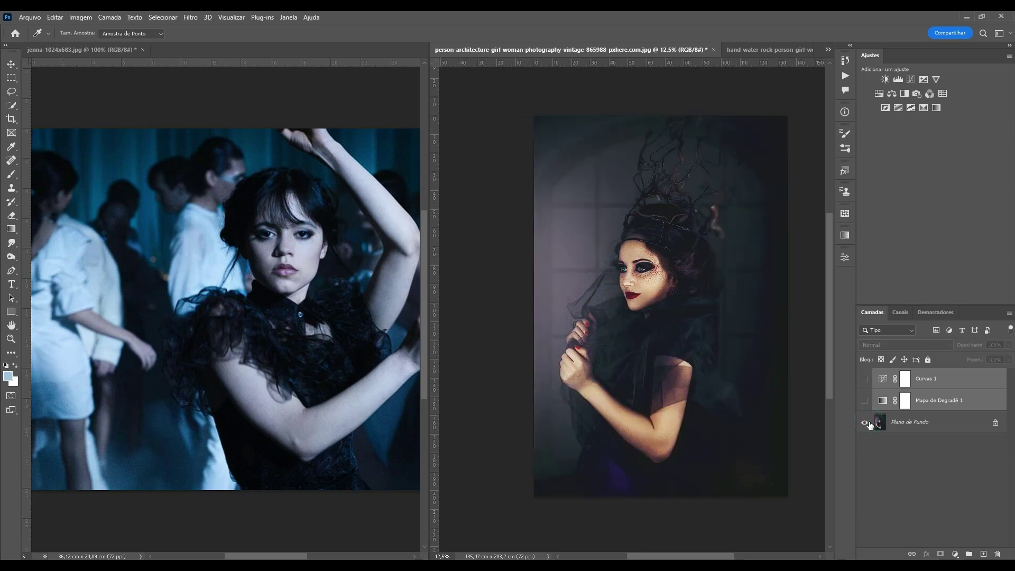
pyautogui.keyDown('alt'); pyautogui.click(868, 423); pyautogui.keyUp('alt')
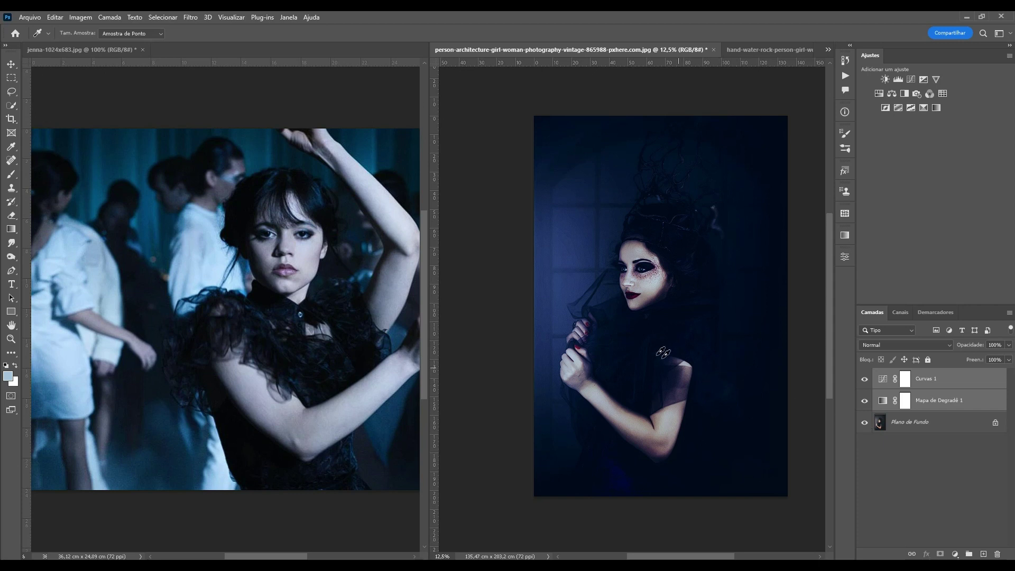
pyautogui.moveTo(629, 343); pyautogui.dragTo(624, 344)
pyautogui.moveTo(398, 306); pyautogui.dragTo(319, 313)
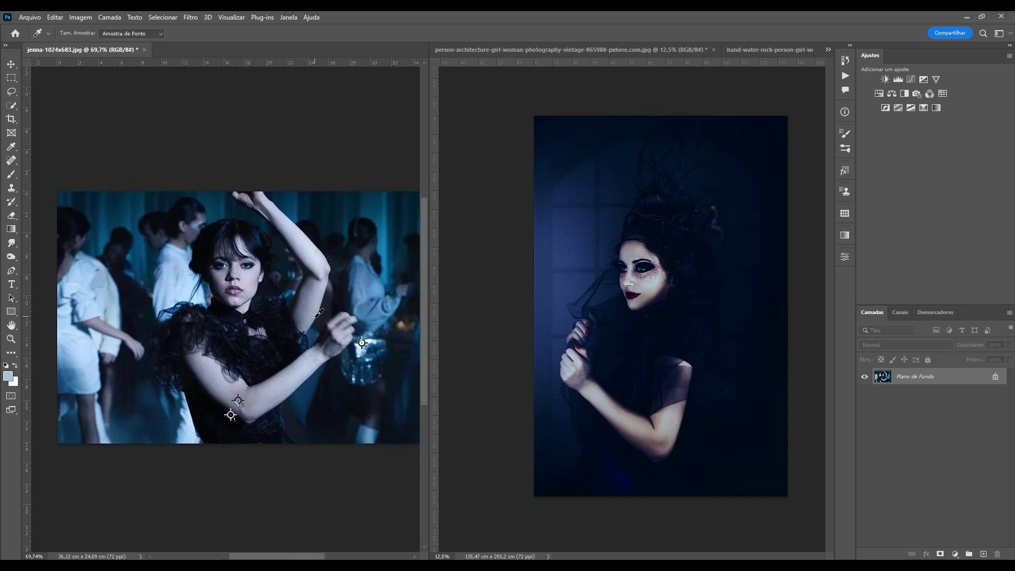